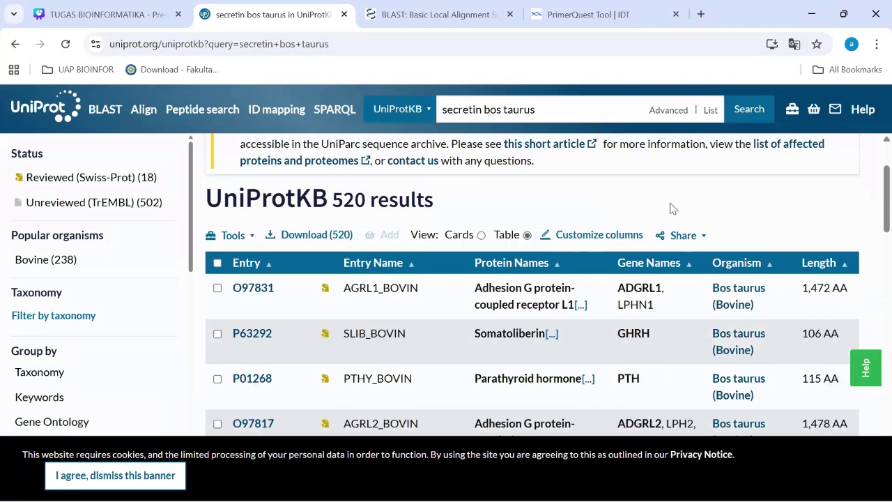
Step: Open the Bos taurus Secretin entry P63296 (SECR_BOVIN) from the UniProtKB results
scroll(669, 207, "down", 1)
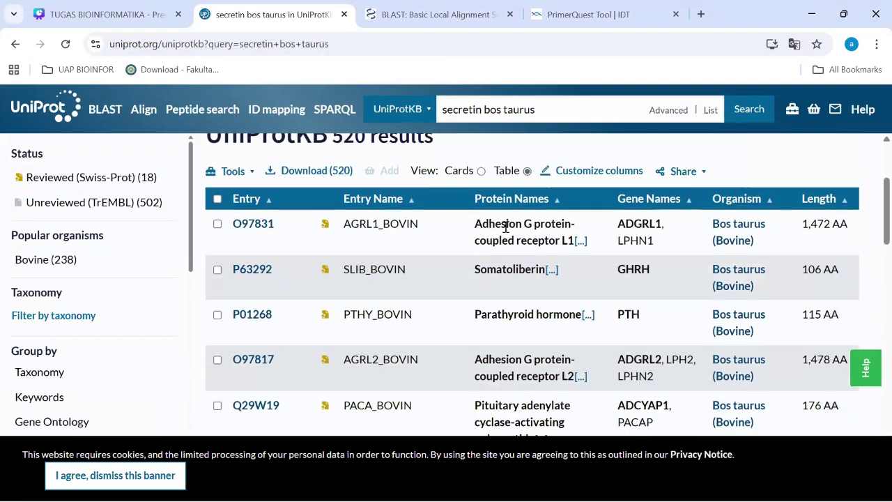
scroll(562, 225, "up", 1)
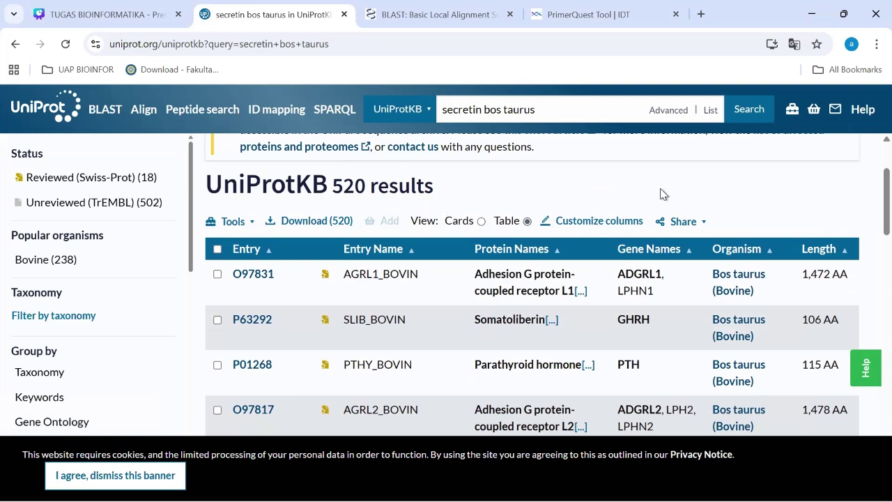
scroll(661, 193, "down", 1)
scroll(661, 193, "down", 3)
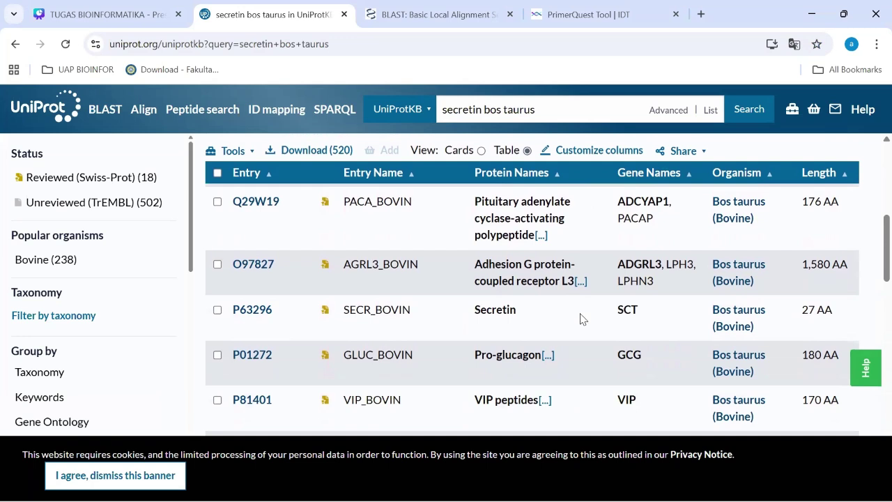
left_click(251, 320)
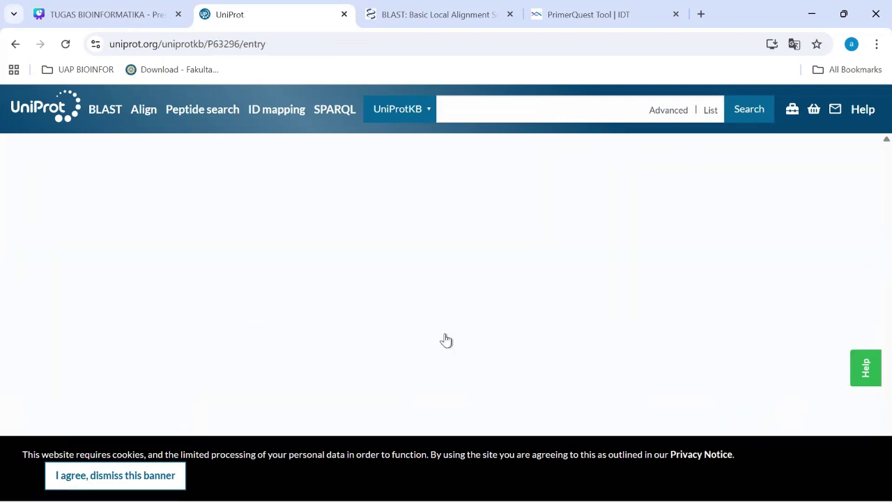
Step: Review the secretin entry's Function description and open its amino acid sequence in FASTA format
scroll(446, 334, "down", 4)
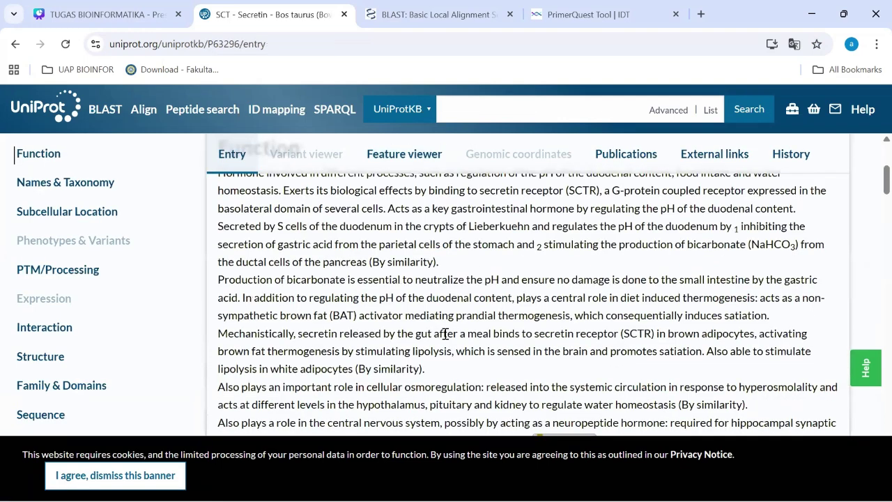
scroll(439, 279, "up", 1)
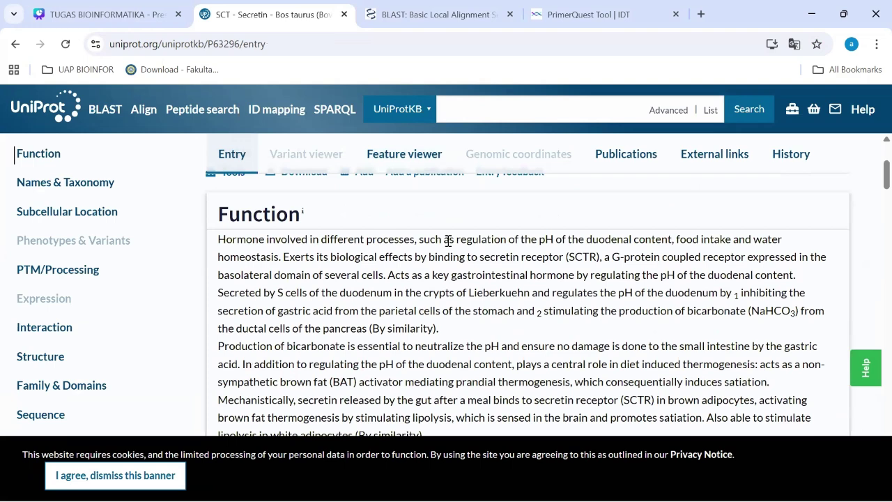
scroll(405, 275, "down", 2)
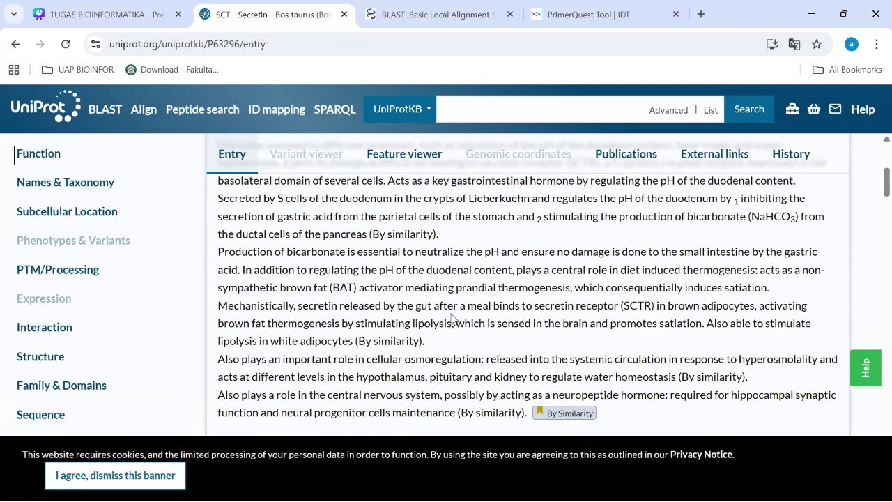
scroll(537, 324, "down", 1)
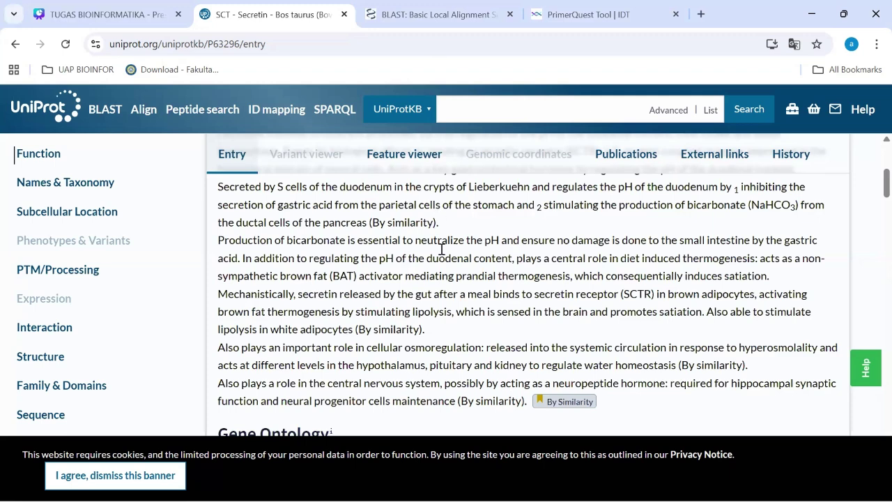
left_click(434, 27)
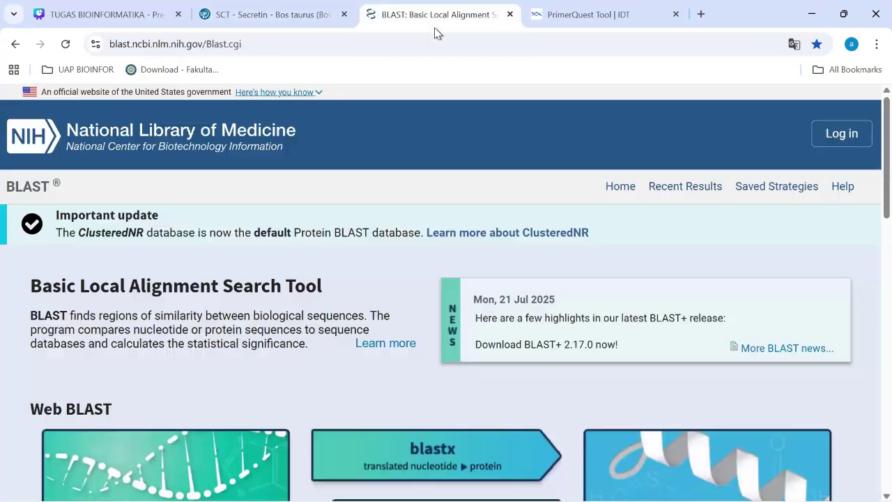
left_click(263, 19)
scroll(532, 180, "up", 4)
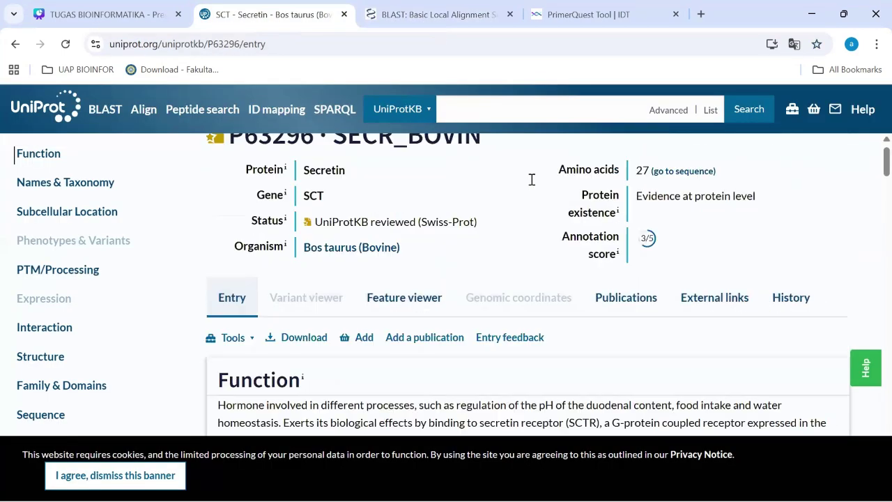
left_click(676, 191)
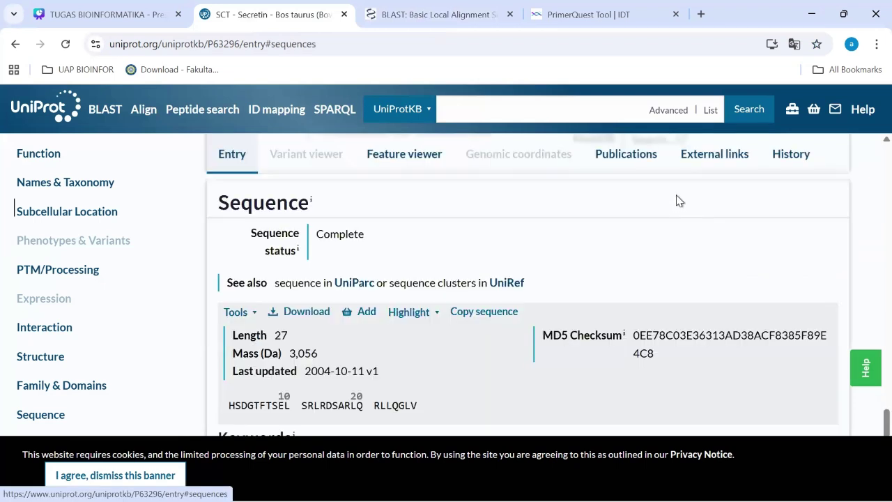
left_click(308, 314)
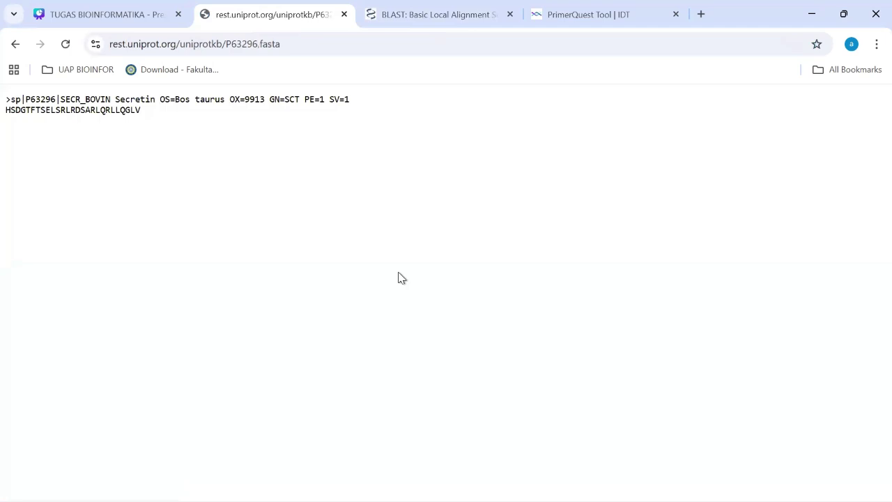
Step: Switch to the NCBI BLAST page and open the tblastn search (protein to translated nucleotide)
left_click(401, 23)
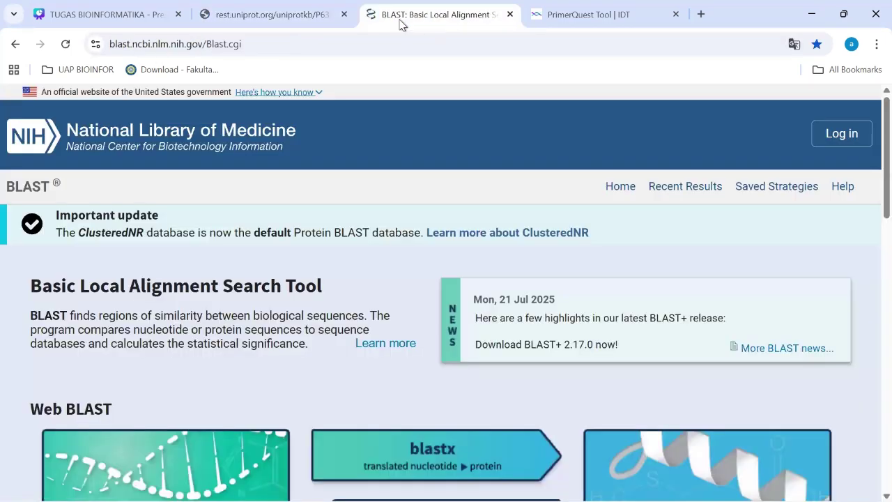
scroll(362, 334, "down", 1)
scroll(362, 334, "down", 1)
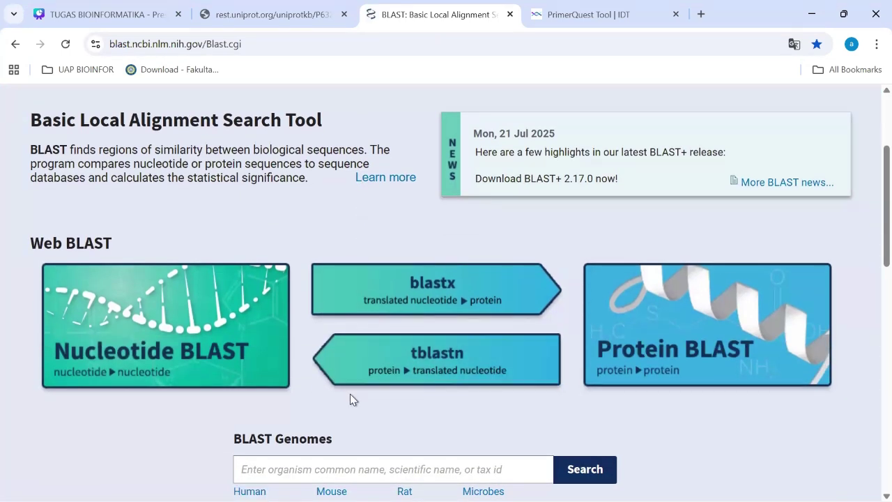
left_click(448, 369)
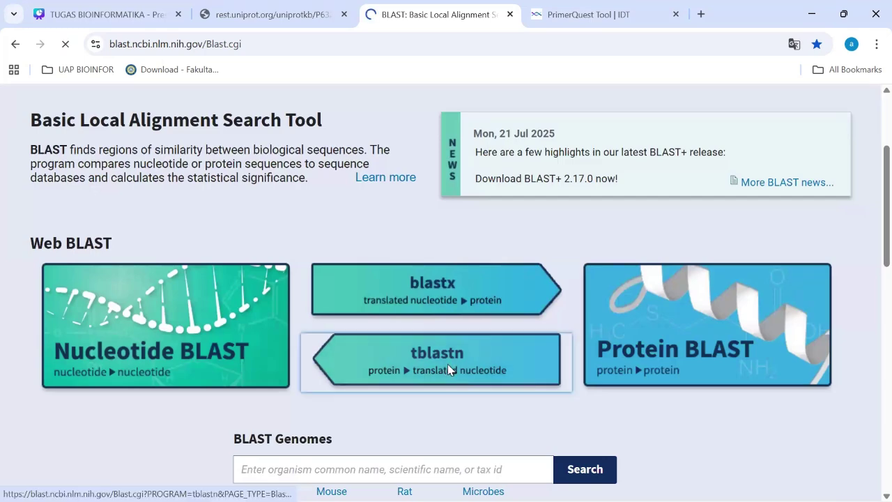
Step: Copy the complete P63296 FASTA record, including its header, into the tblastn query sequence field
key("ctrl+shift+Tab")
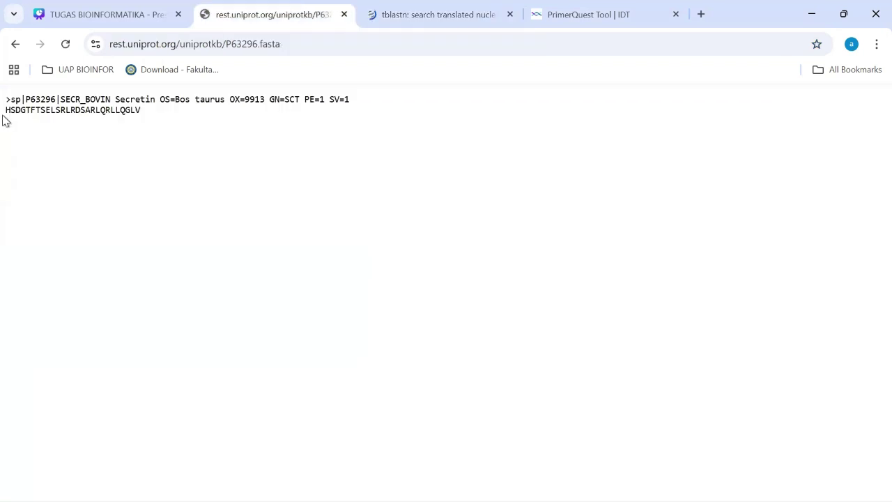
left_click_drag(6, 99, 157, 120)
key("ctrl+c")
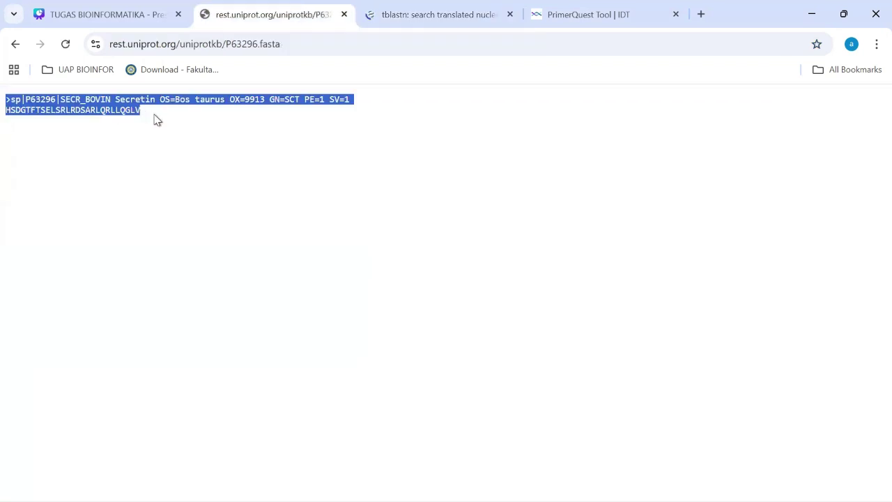
left_click(361, 20)
scroll(285, 345, "down", 3)
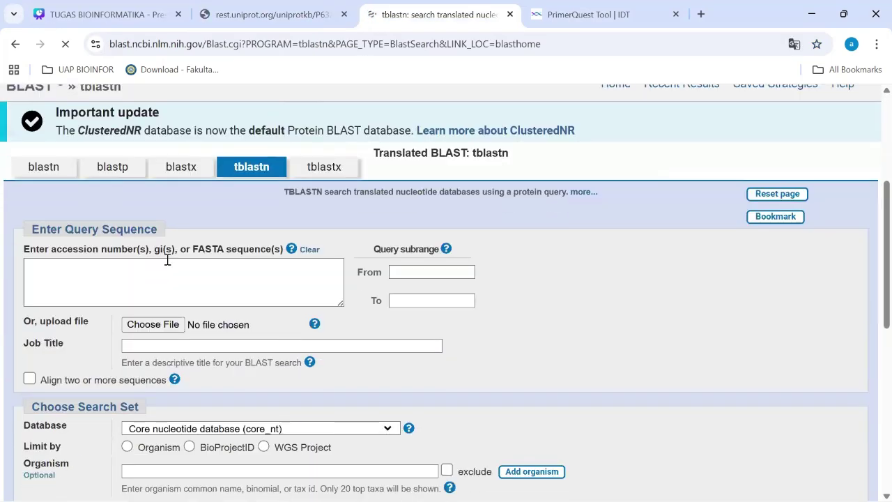
left_click(167, 259)
key("ctrl+v")
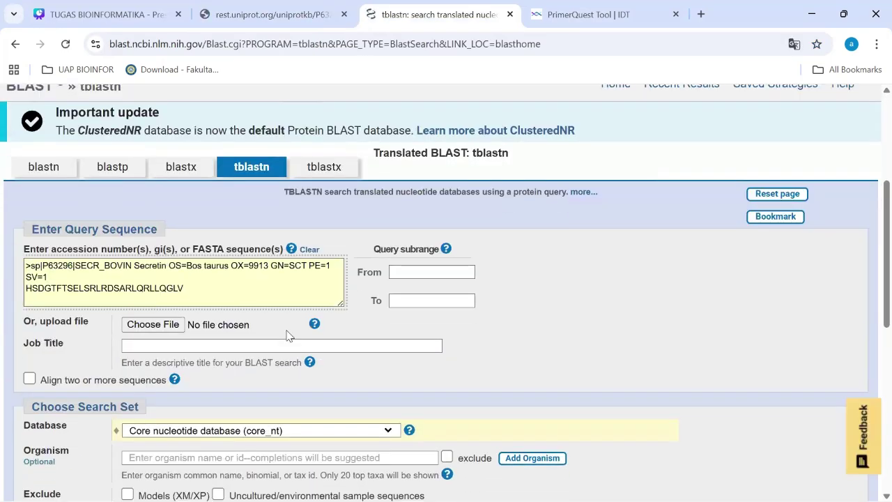
Step: Set the results to show in a new window and run the tblastn search against the core_nt database
scroll(293, 342, "down", 1)
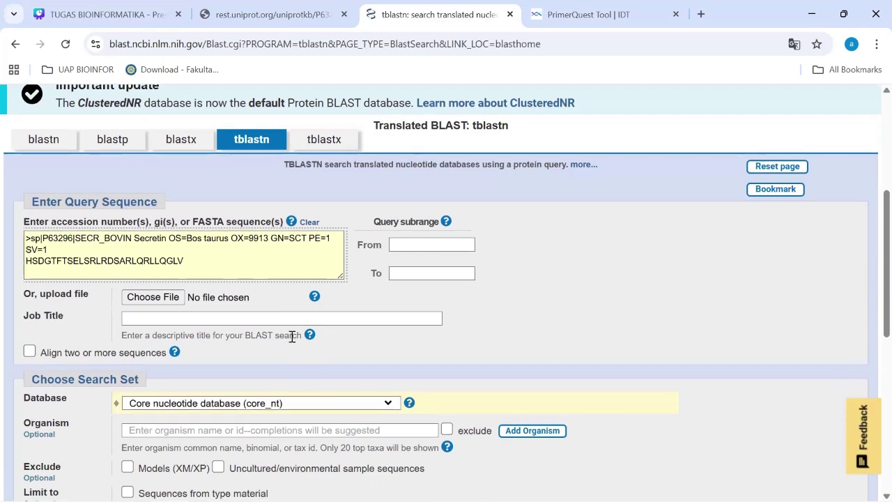
scroll(291, 336, "down", 4)
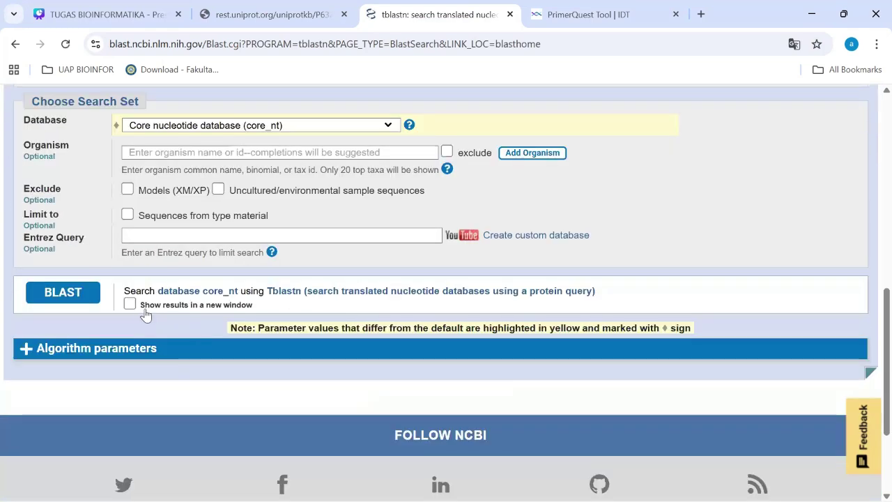
left_click(129, 306)
scroll(106, 243, "up", 1)
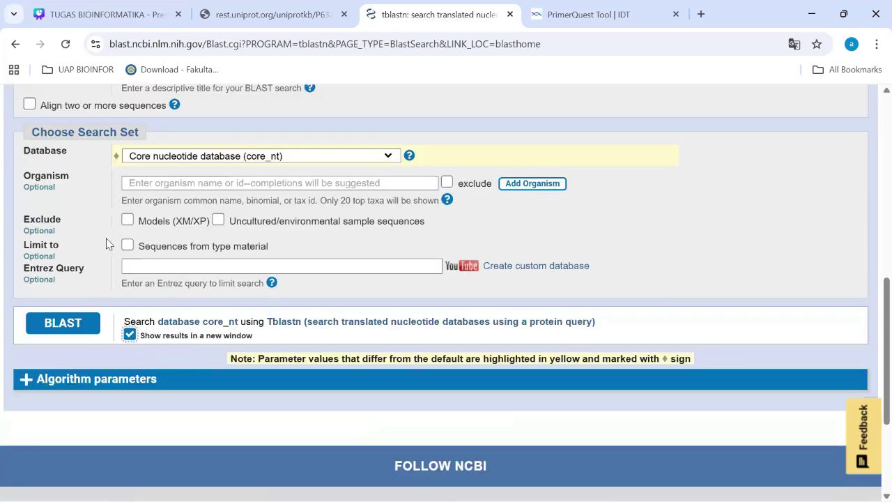
left_click(77, 326)
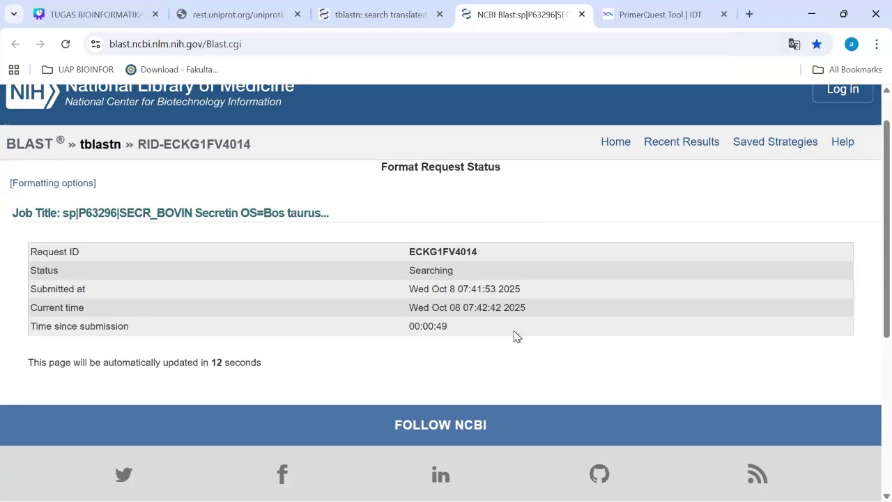
Step: Clear the selection of all sequences in the finished search's table of significant alignments
scroll(484, 354, "down", 1)
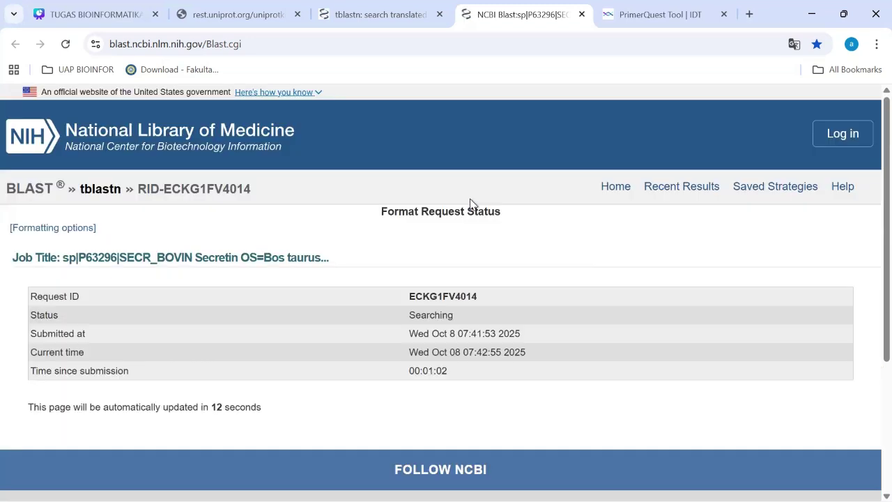
scroll(528, 279, "down", 2)
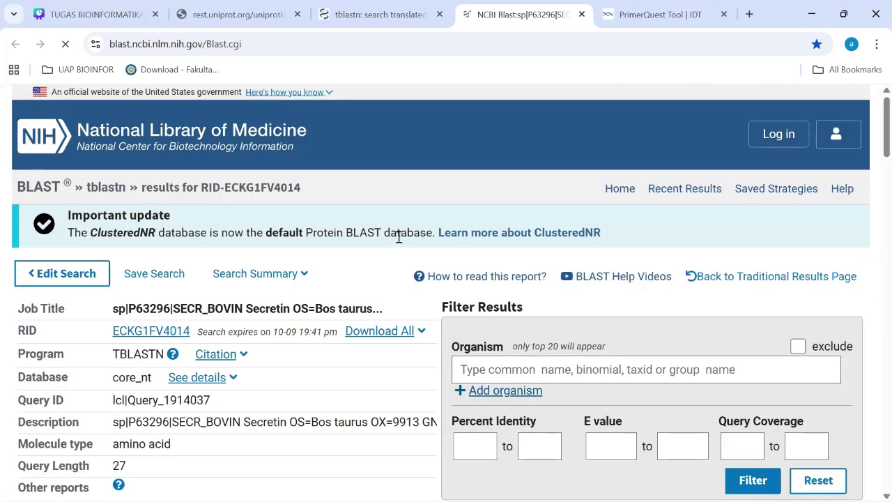
scroll(399, 242, "down", 5)
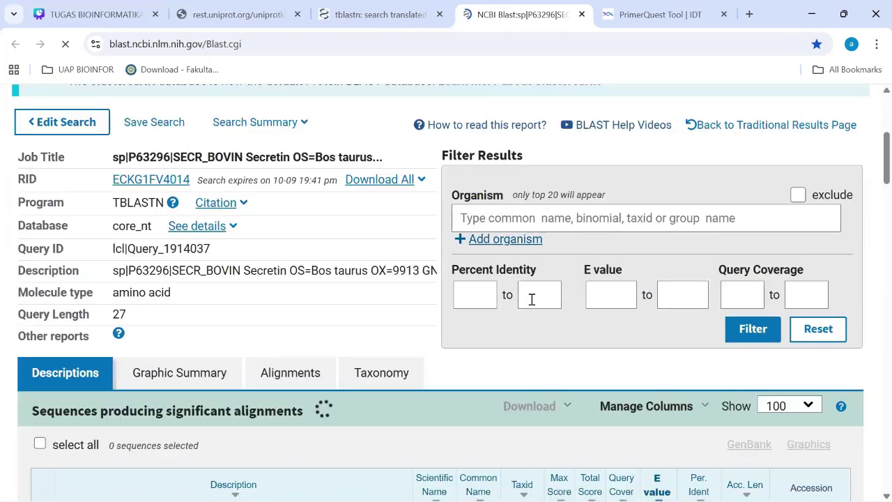
scroll(531, 301, "down", 4)
scroll(532, 304, "down", 1)
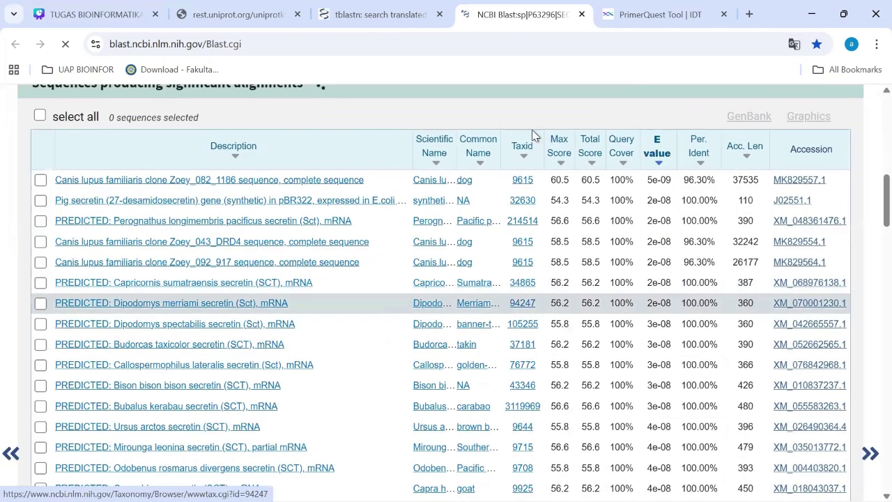
left_click(60, 122)
left_click(60, 122)
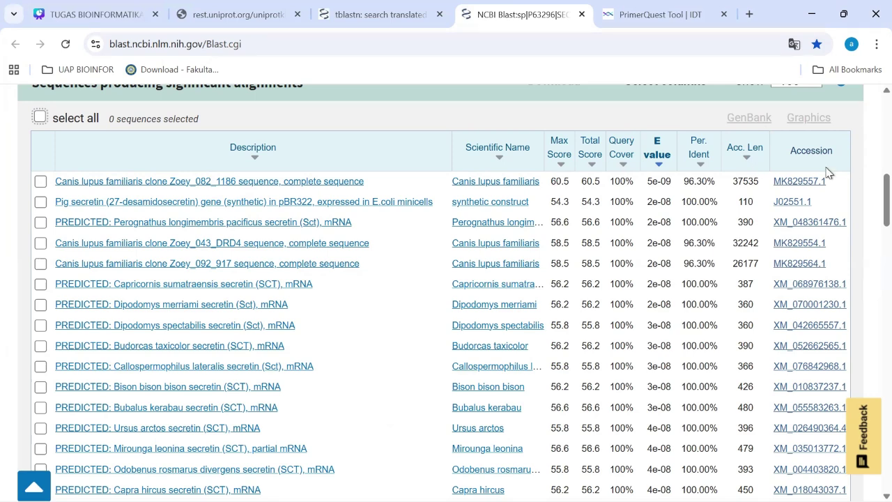
Step: Find "bos taurus" in the hit list, select the predicted Bos taurus secretin (SCT) mRNA hit XM_024987627.2, and open its alignment
key("ctrl+f")
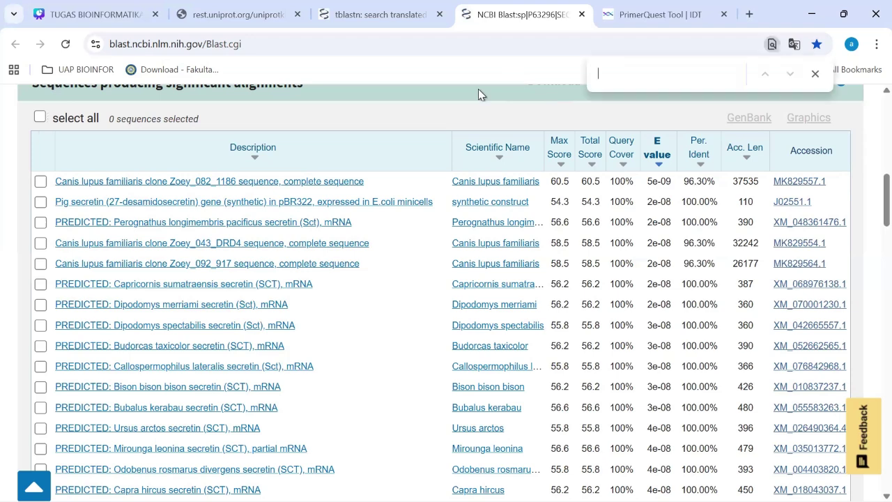
type("bos taurus")
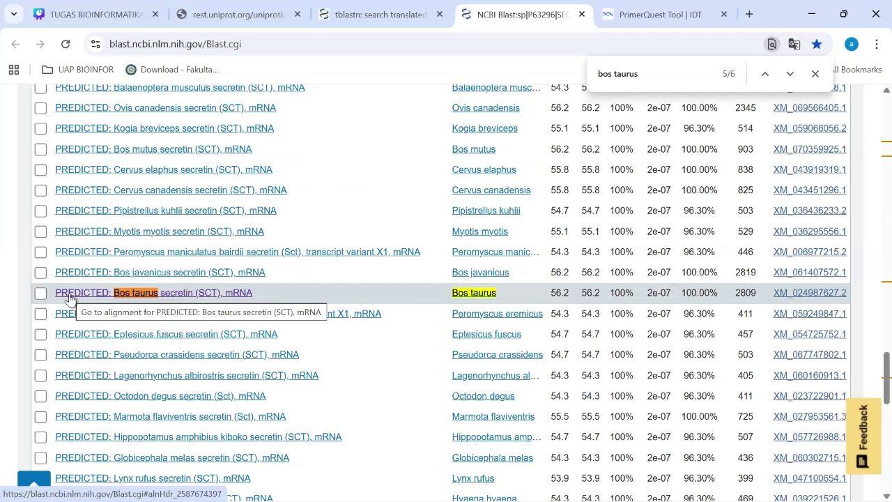
left_click(40, 296)
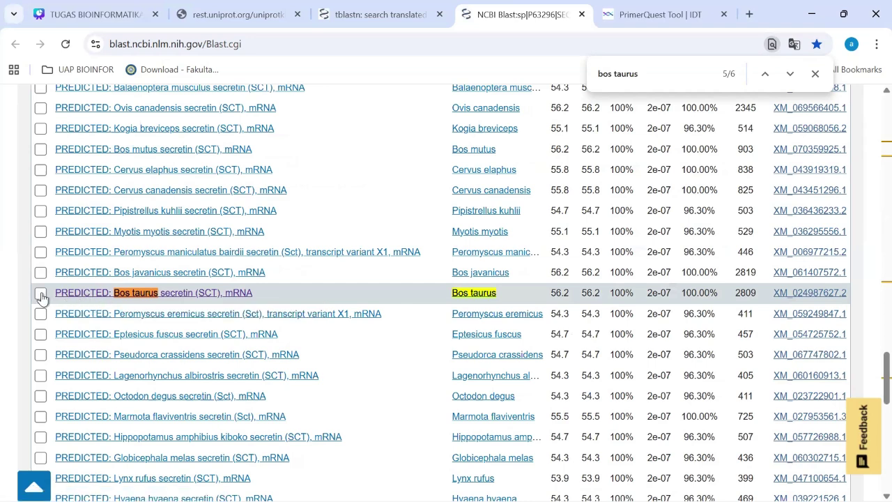
left_click(91, 293)
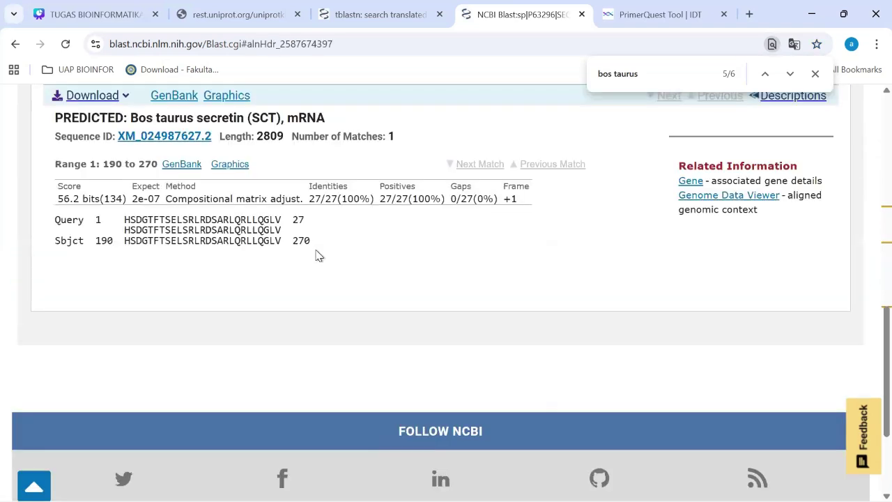
Step: Download the Bos taurus secretin mRNA hit as FASTA (complete sequence)
left_click(108, 103)
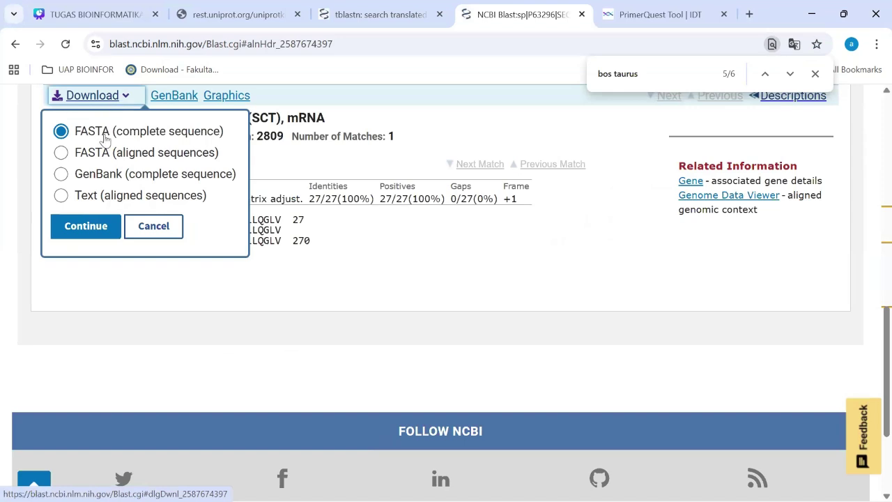
left_click(86, 226)
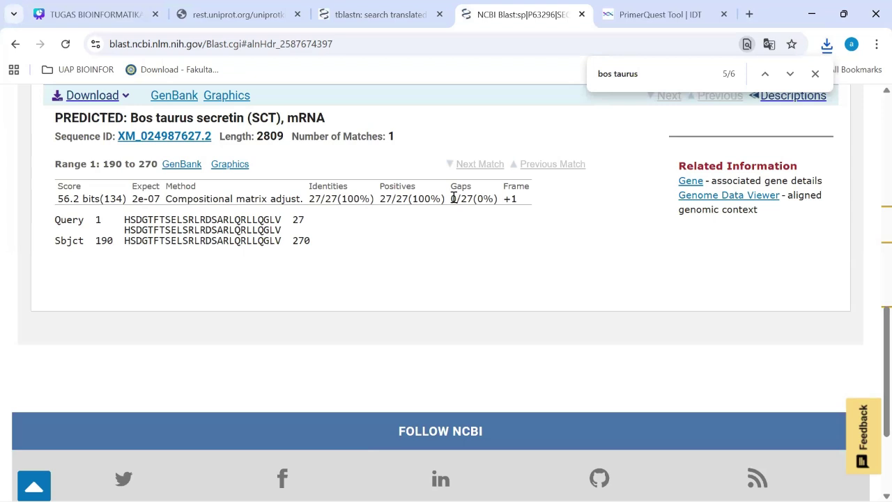
scroll(516, 194, "up", 1)
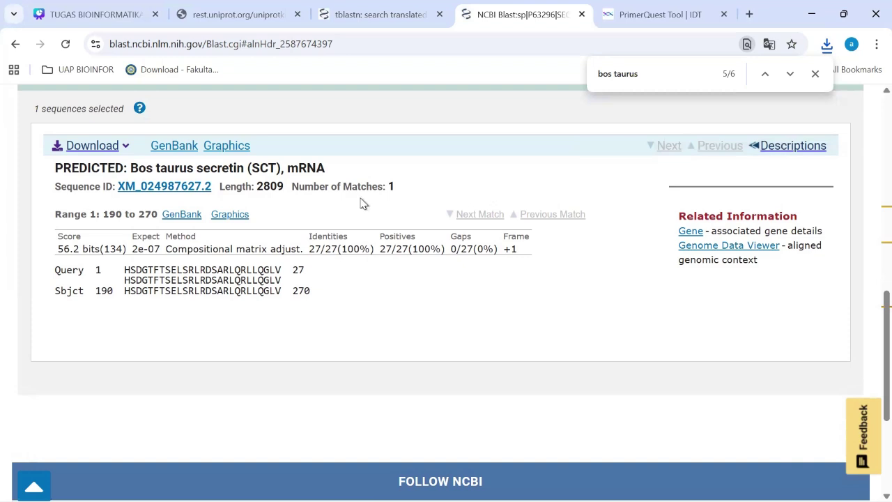
Step: Open the GenBank record of XM_024987627.2 and review its header, annotated features and nucleotide sequence
left_click(179, 192)
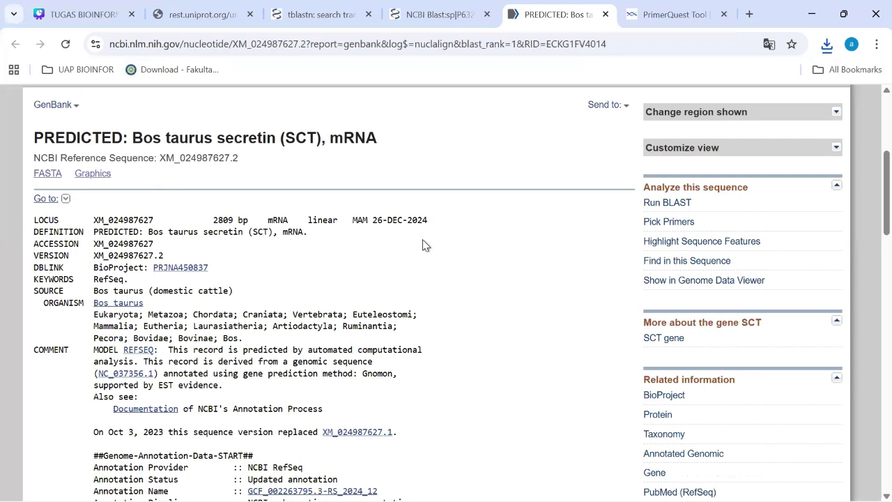
scroll(425, 245, "down", 1)
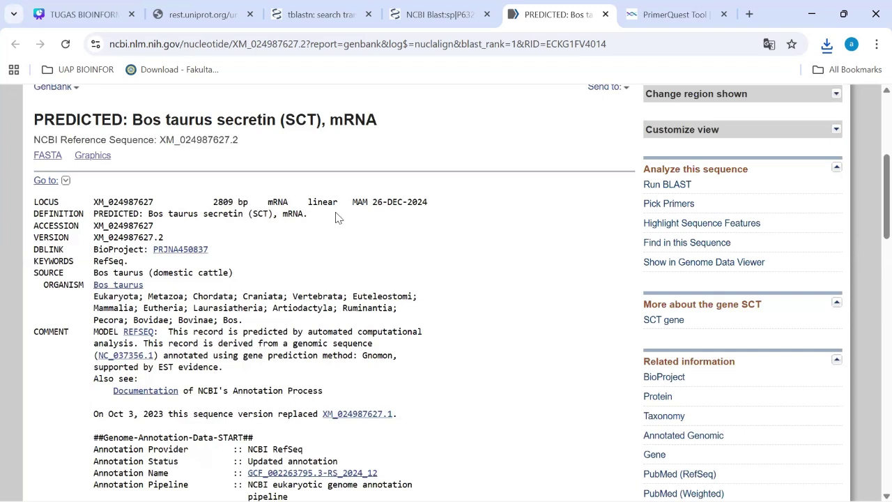
scroll(335, 216, "down", 1)
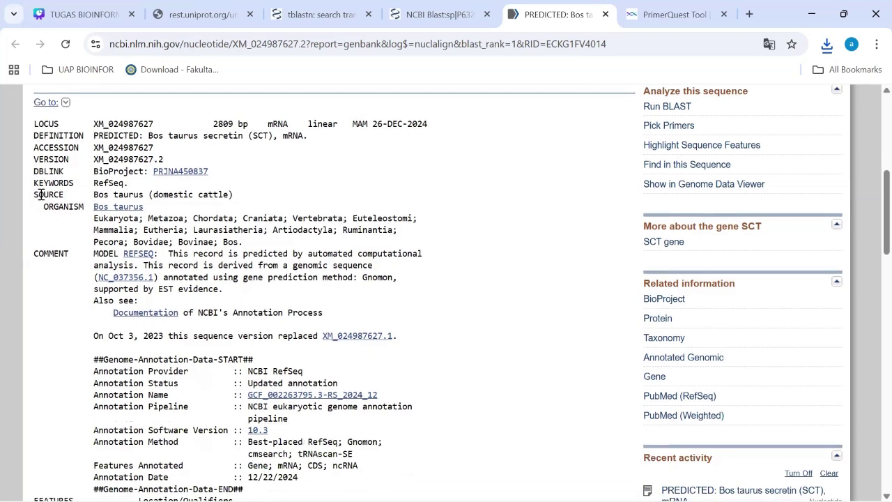
scroll(89, 276, "down", 4)
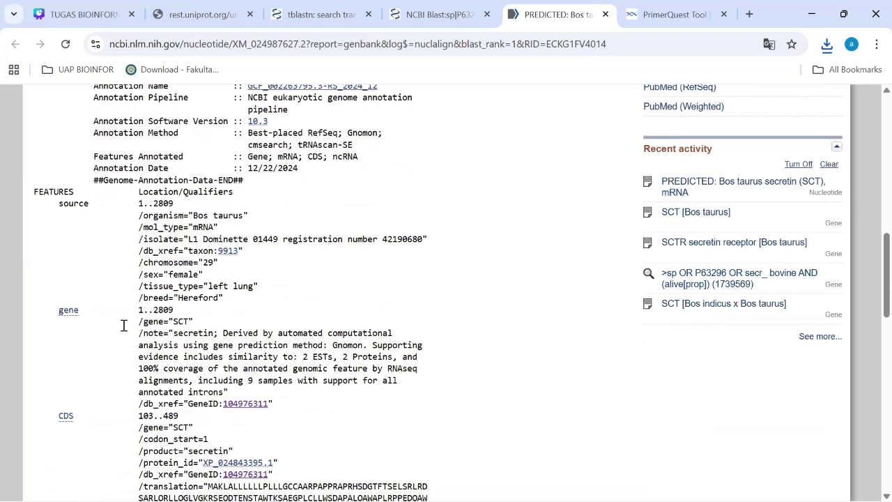
scroll(123, 325, "down", 6)
scroll(70, 140, "up", 1)
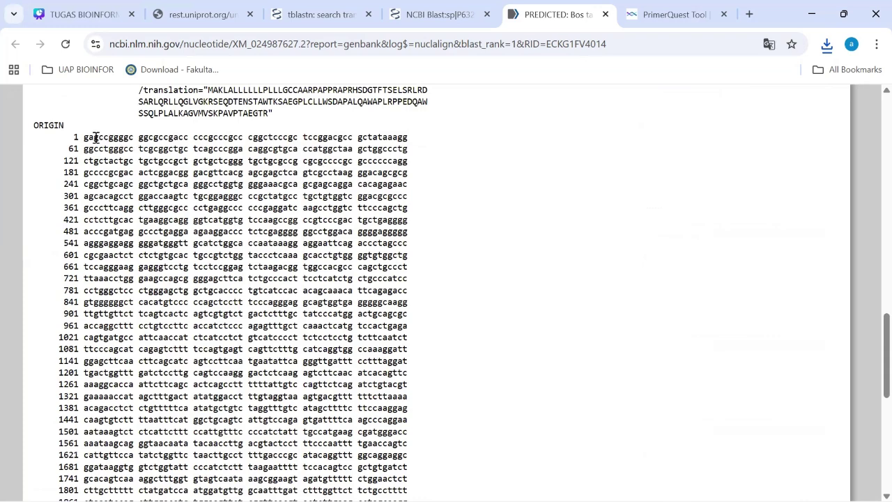
scroll(214, 162, "up", 3)
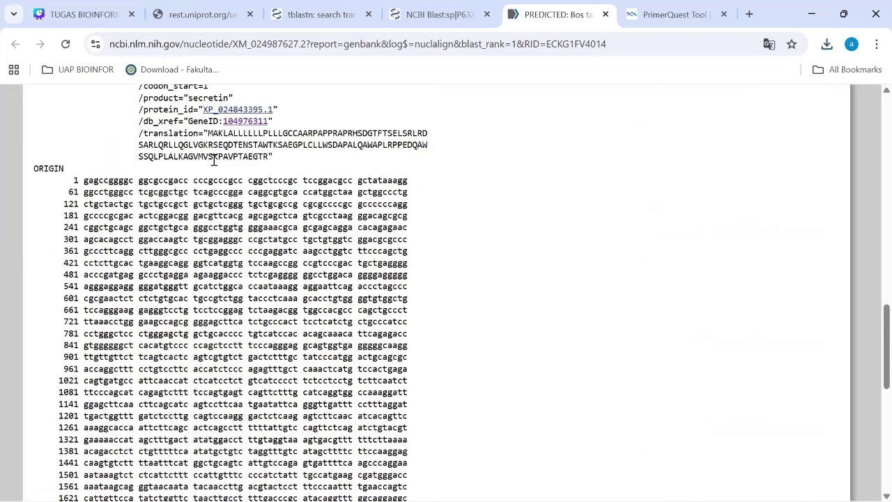
scroll(213, 164, "up", 1)
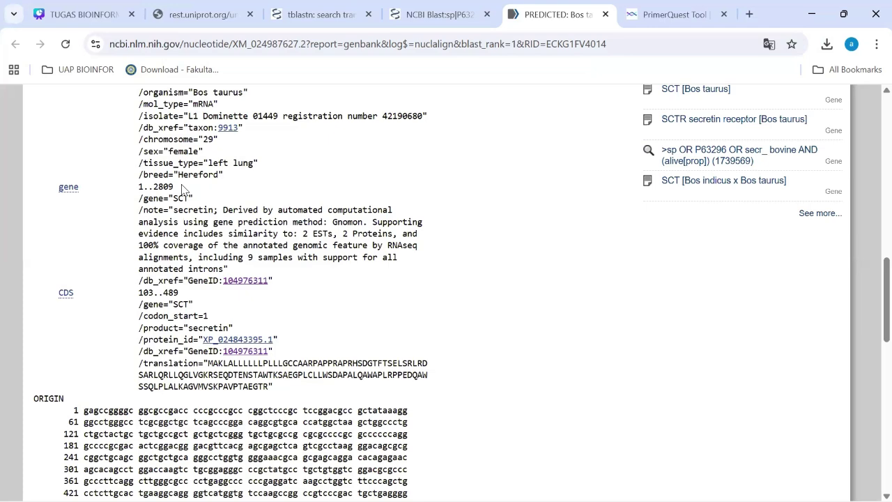
Step: Highlight the gene feature and the CDS feature one after the other in the record's nucleotide sequence to compare their extents
left_click(69, 187)
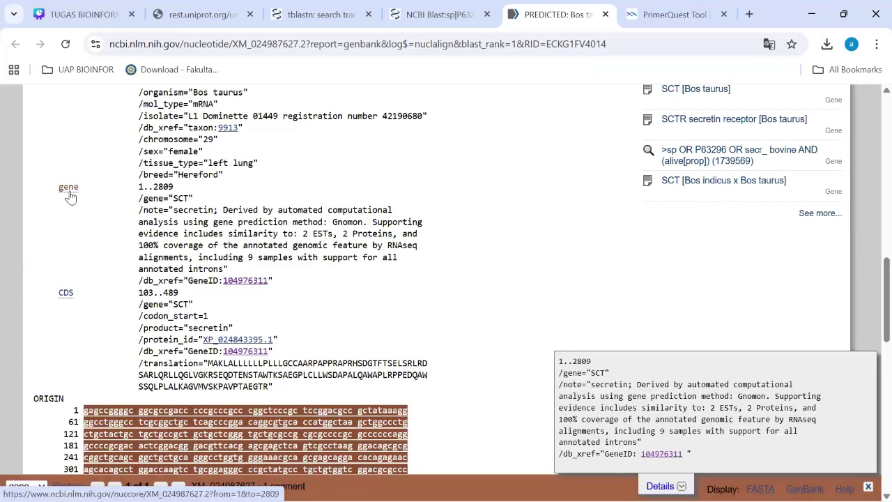
scroll(310, 327, "down", 4)
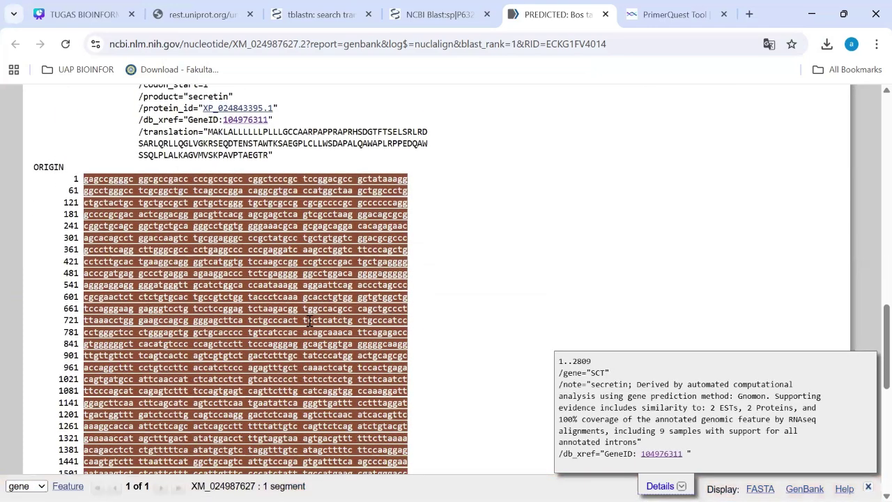
scroll(200, 132, "down", 4)
scroll(200, 133, "up", 7)
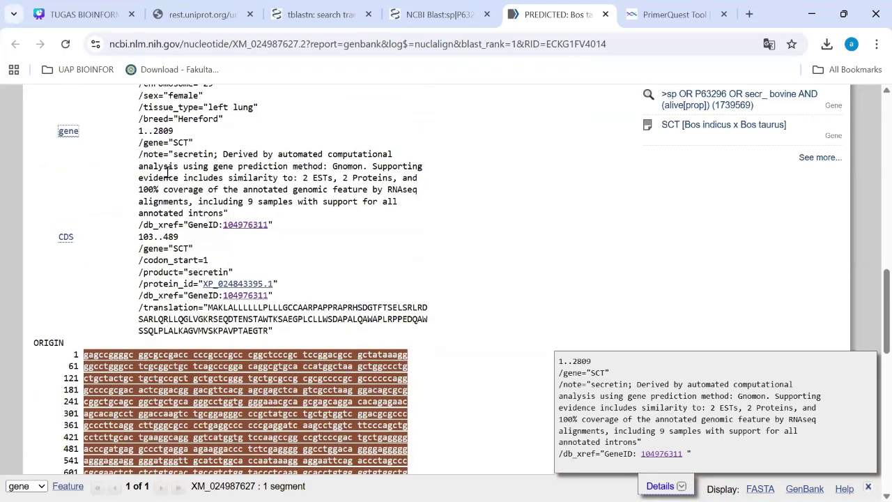
left_click(65, 237)
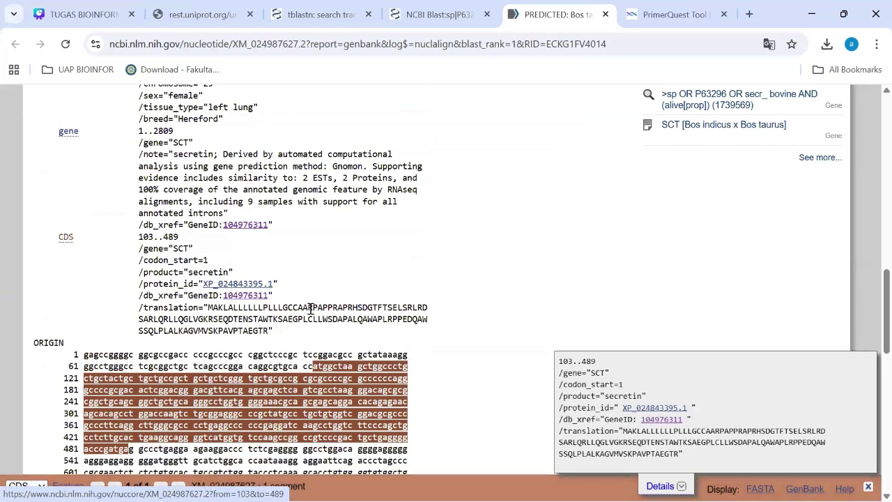
scroll(311, 307, "down", 1)
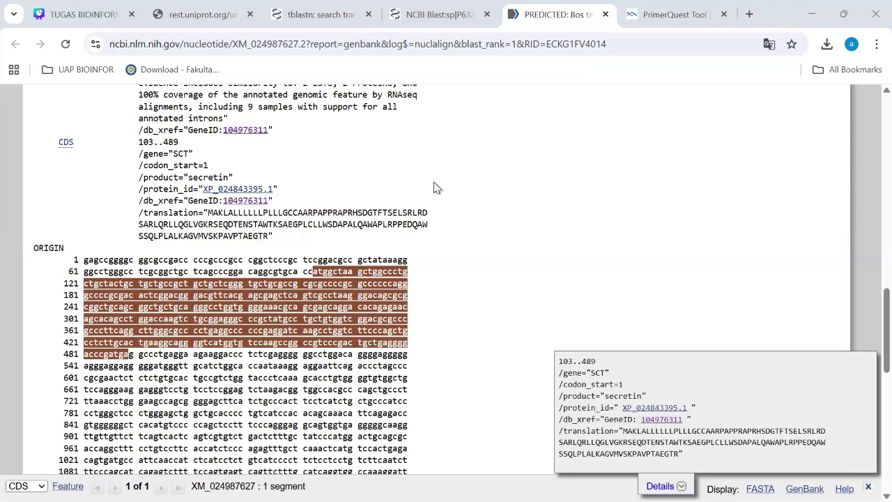
Step: Start primer picking for the secretin mRNA record and review the primer parameters and exon/intron settings in Primer-BLAST
scroll(558, 175, "up", 10)
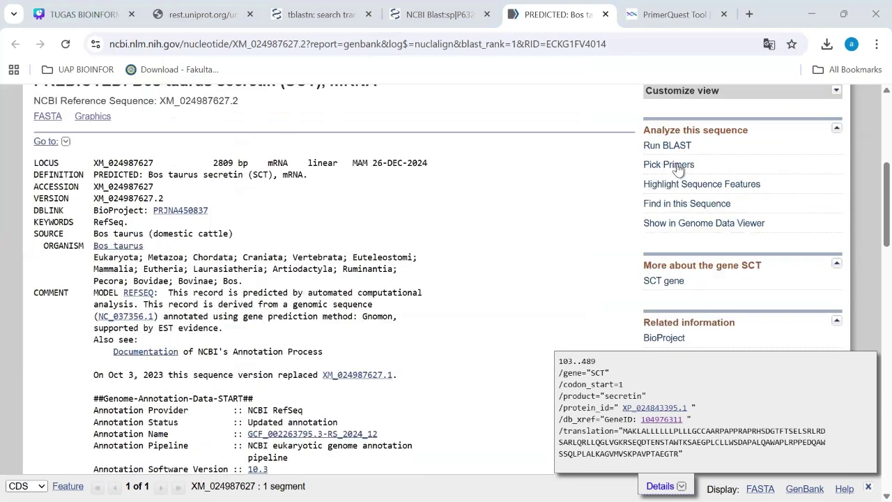
left_click(677, 170)
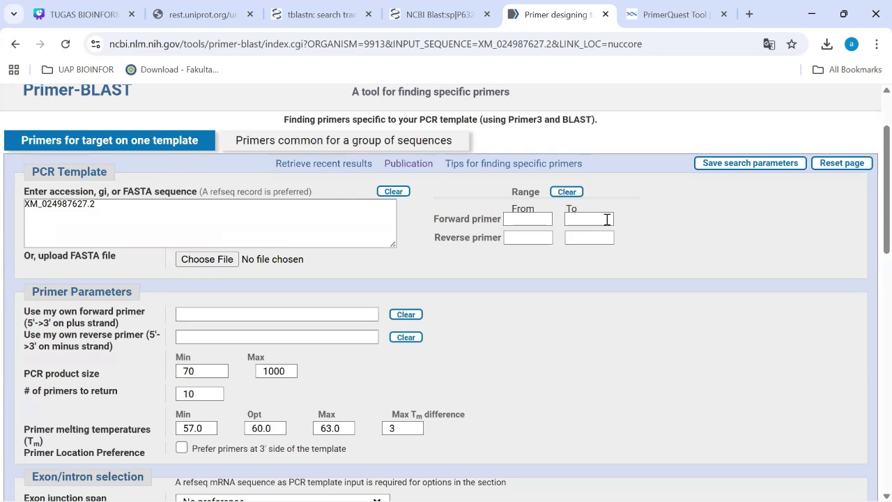
scroll(582, 220, "down", 2)
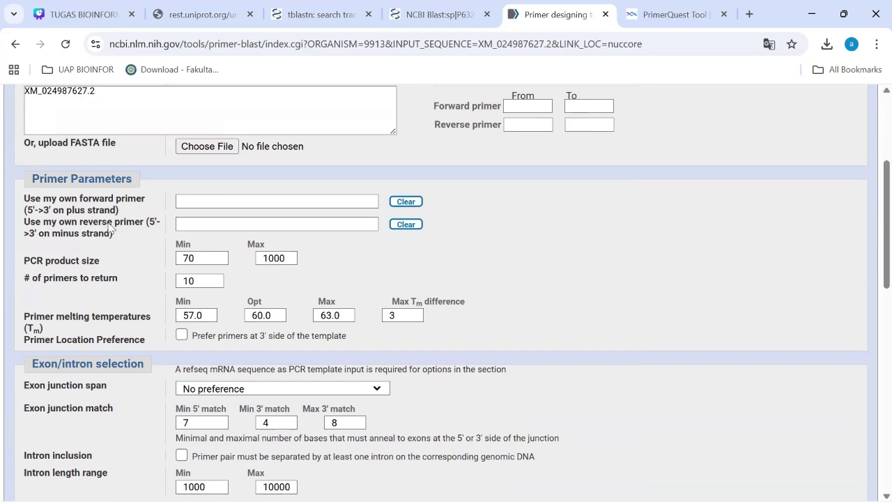
scroll(109, 227, "down", 1)
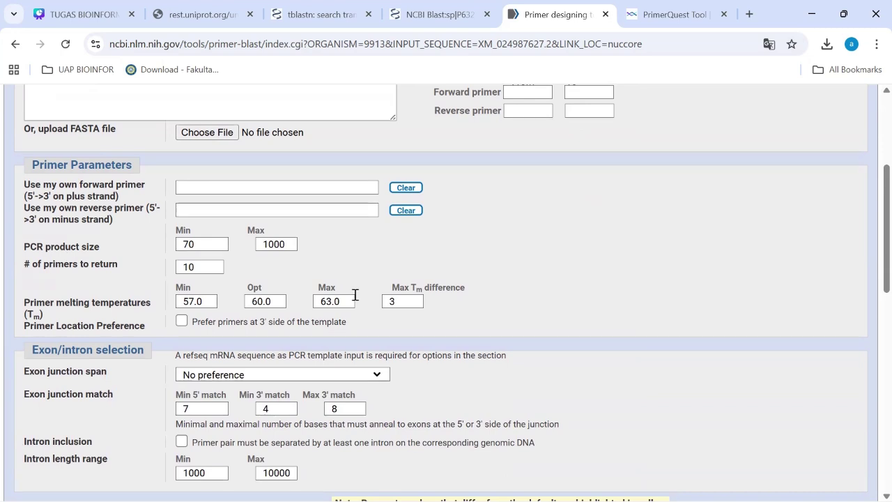
scroll(355, 295, "down", 1)
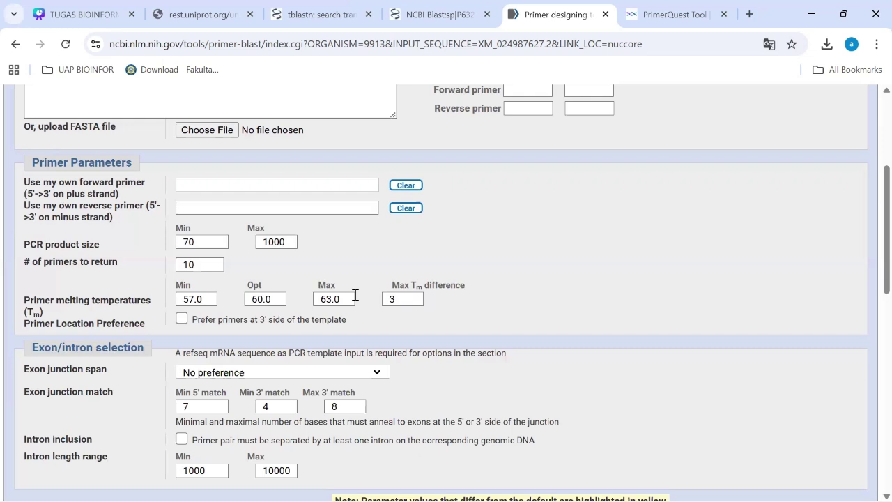
scroll(355, 295, "down", 1)
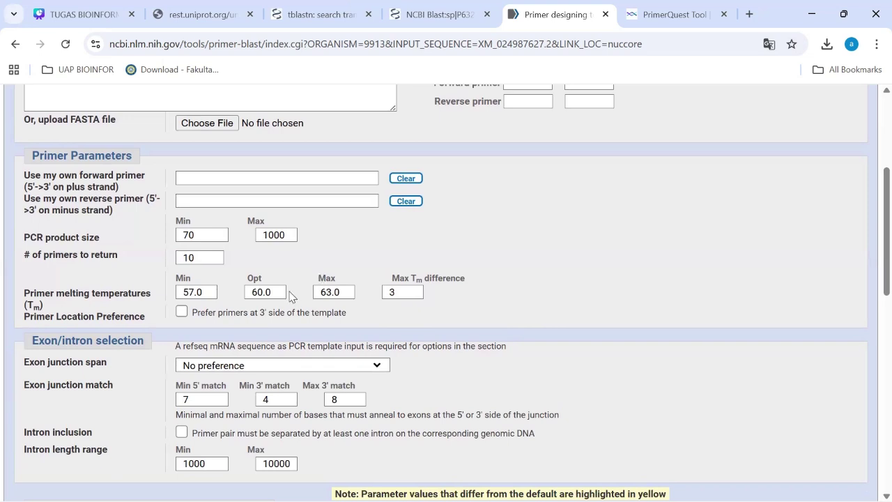
scroll(265, 286, "down", 2)
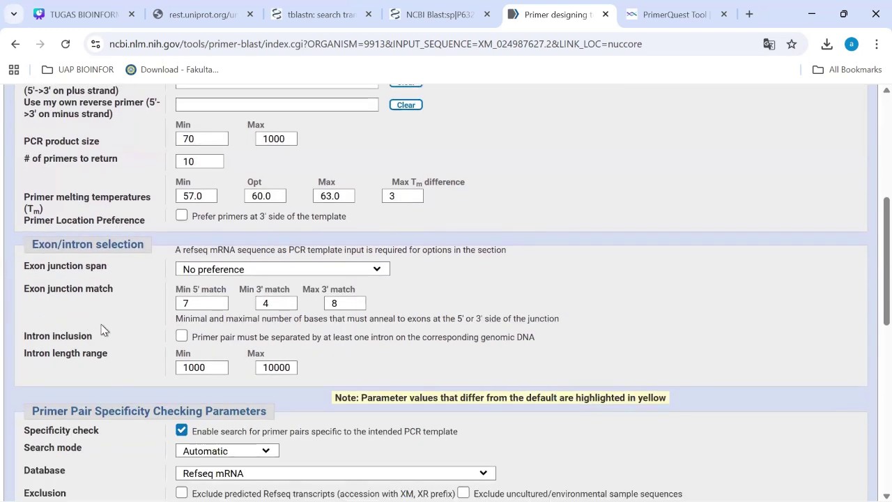
Step: Set the database for the primer pair specificity check to nt
scroll(201, 341, "down", 3)
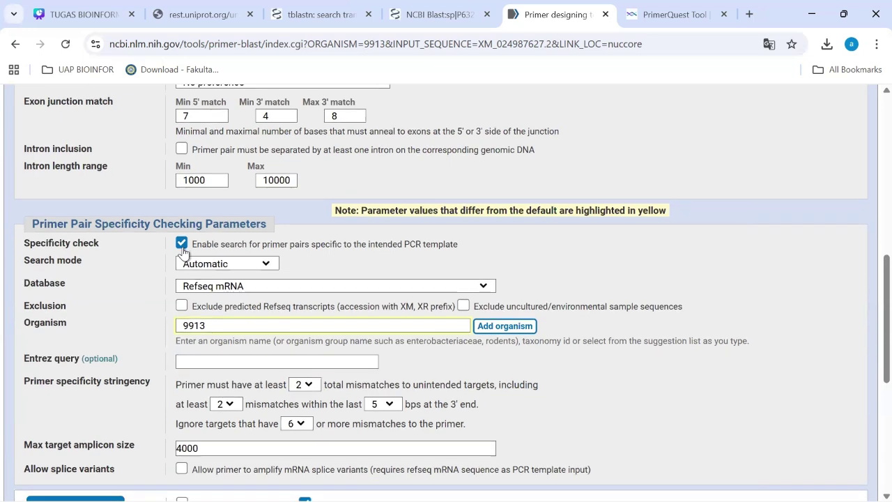
scroll(183, 251, "down", 1)
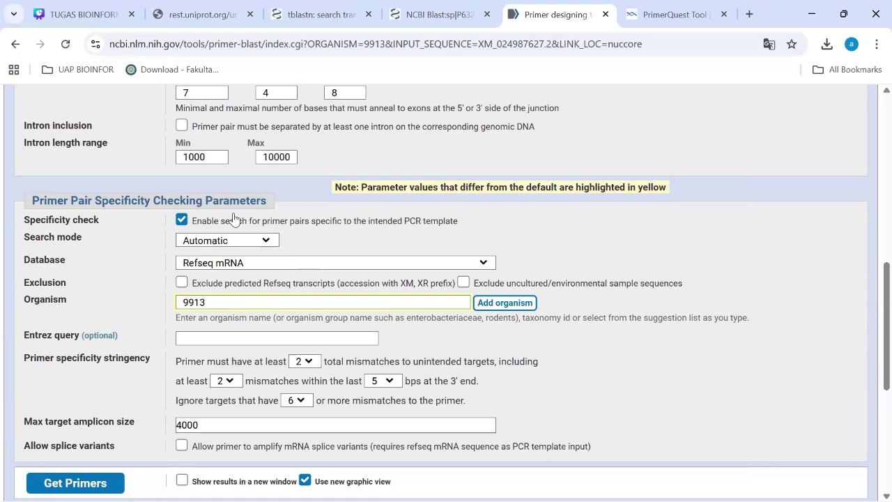
scroll(234, 248, "down", 1)
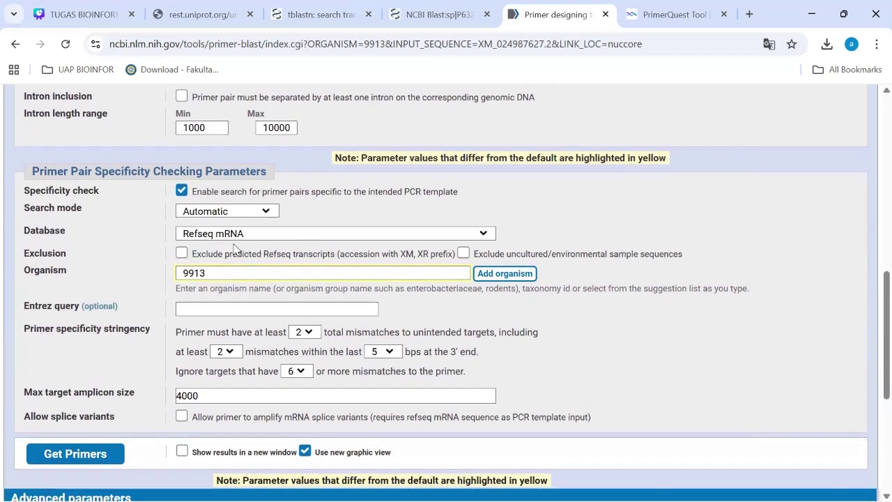
left_click(234, 237)
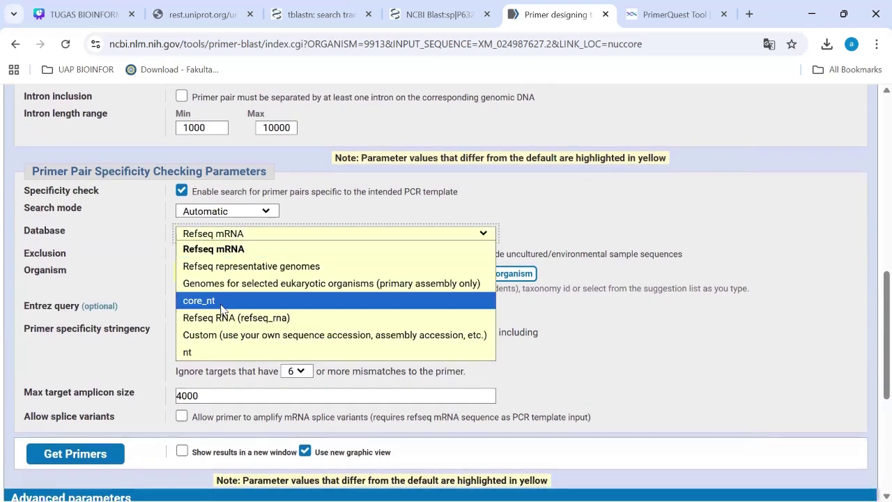
left_click(212, 354)
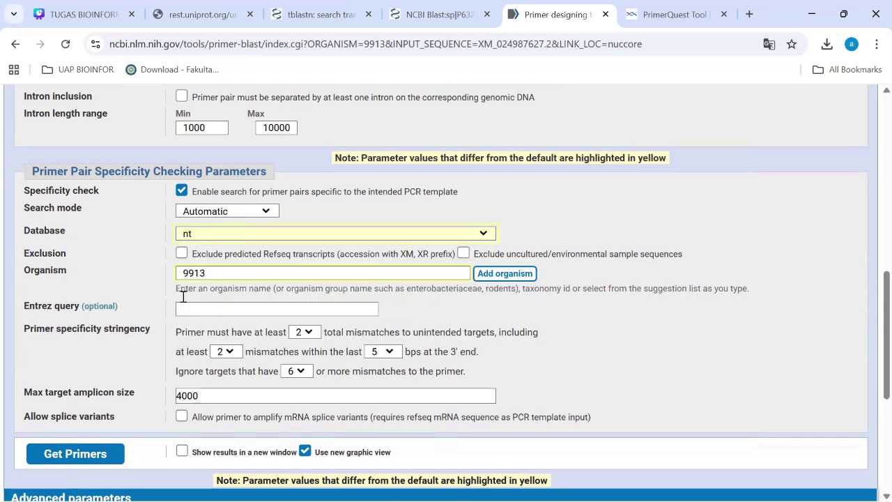
Step: Set the results to show in a new window and run the Primer-BLAST search for primers
scroll(209, 328, "down", 1)
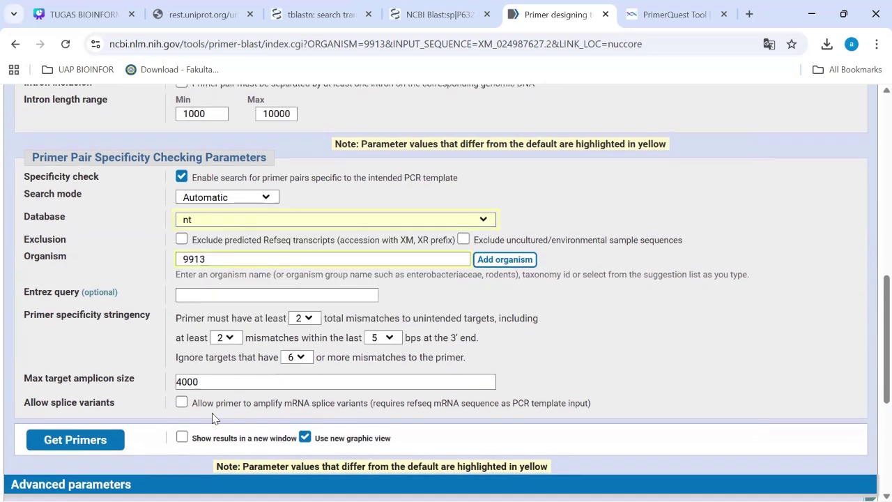
scroll(269, 390, "down", 1)
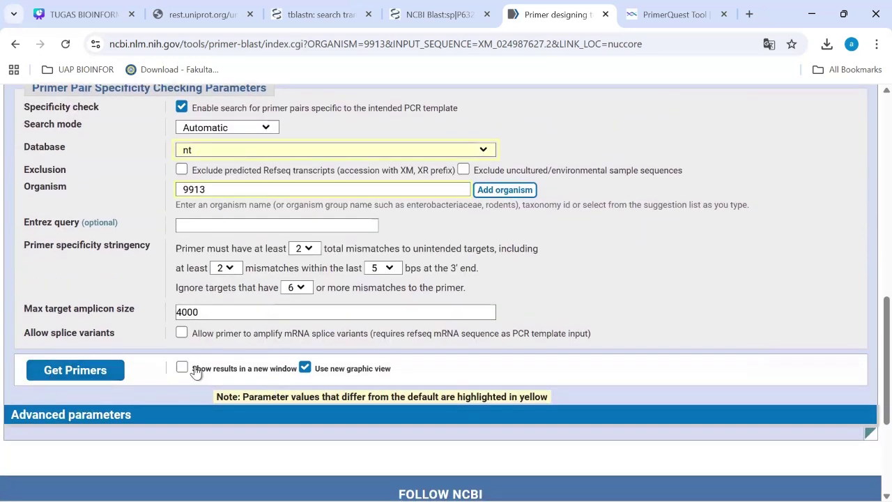
left_click(183, 368)
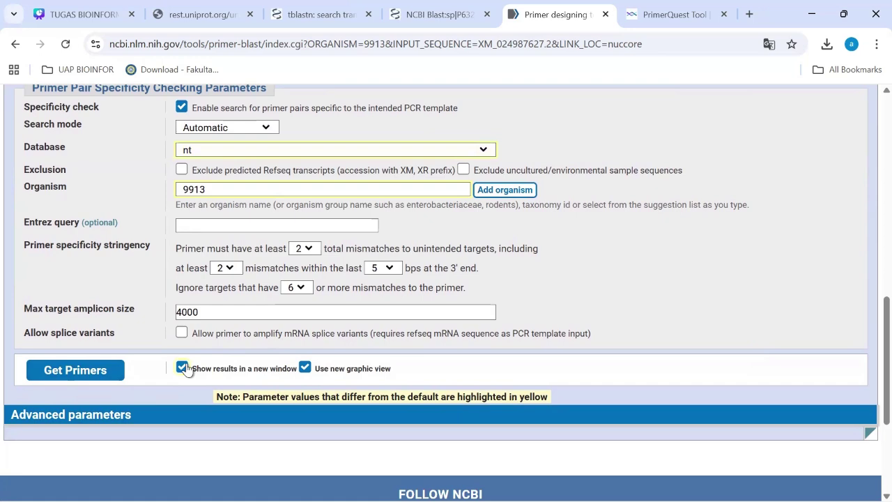
left_click(56, 371)
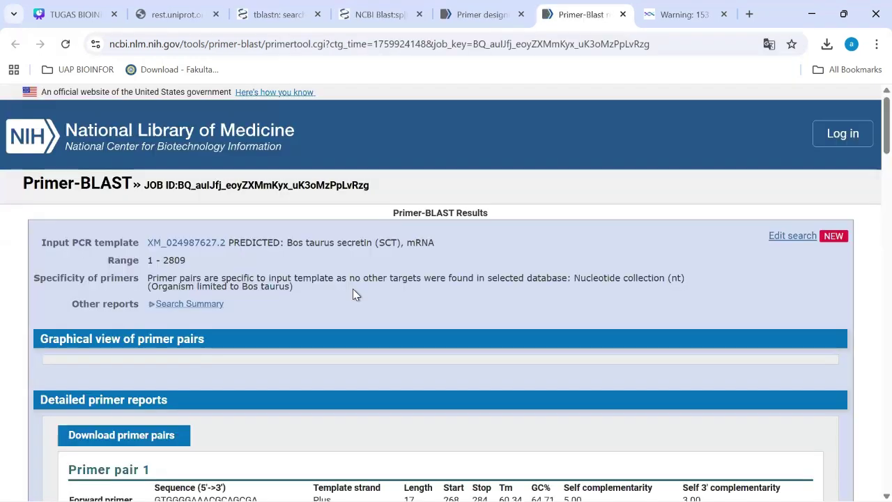
Step: Examine the graphical view of the primer pairs and the detailed report of primer pair 1, including length, Tm and GC%
scroll(353, 289, "down", 1)
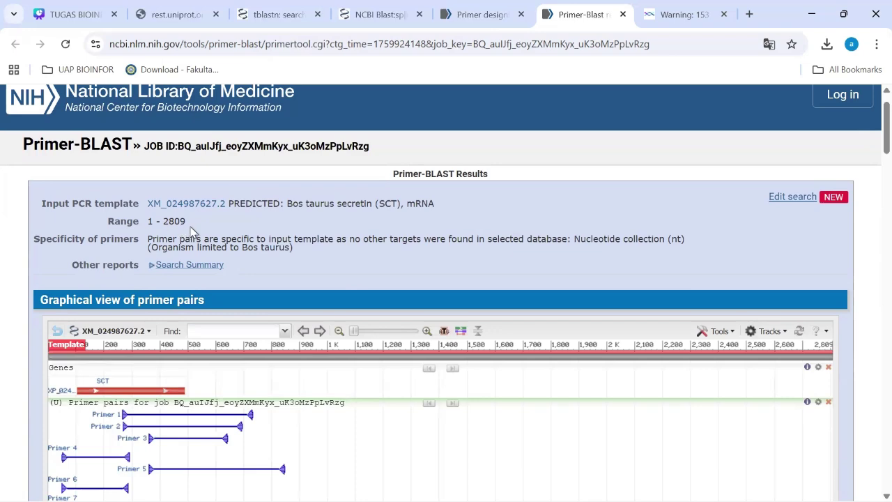
scroll(192, 232, "down", 2)
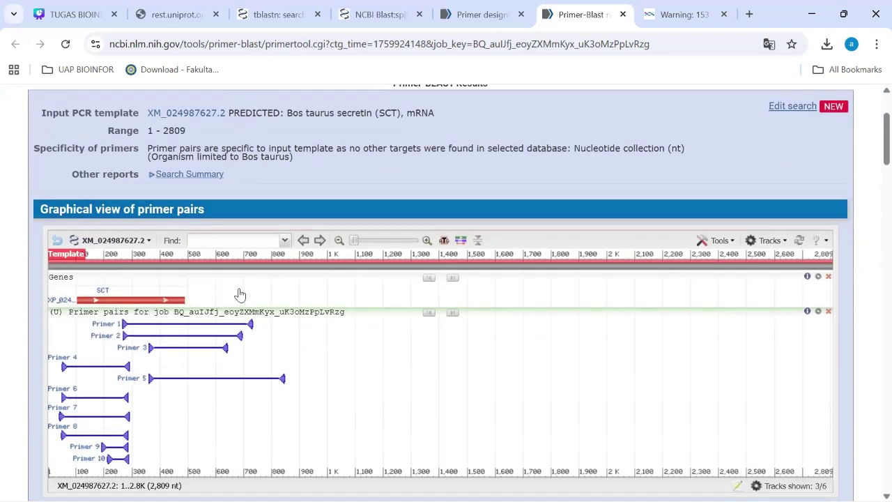
mouse_move(283, 315)
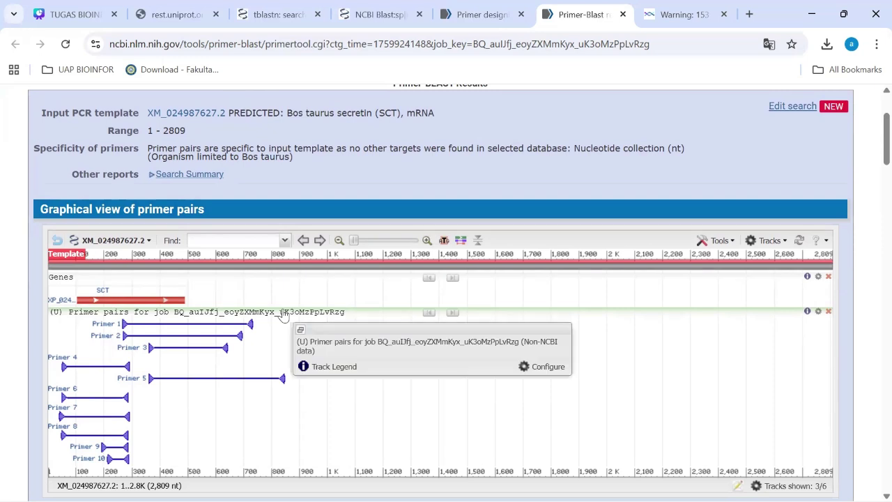
scroll(283, 315, "down", 1)
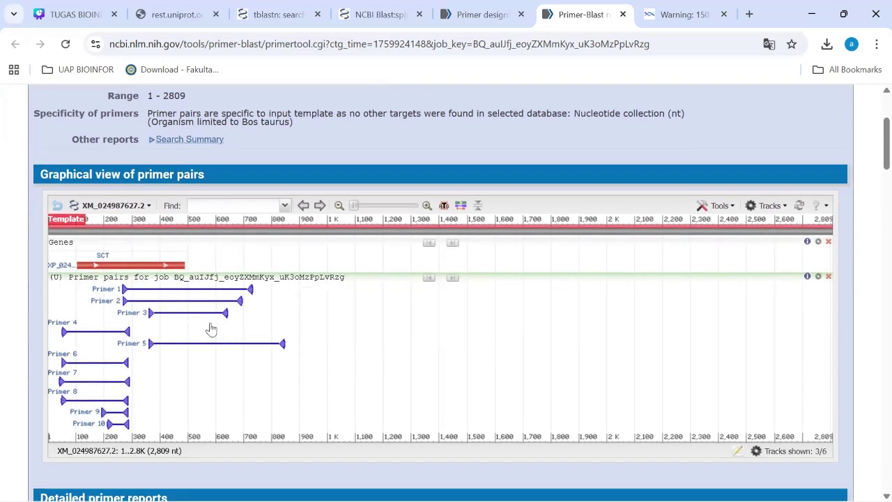
scroll(211, 329, "down", 1)
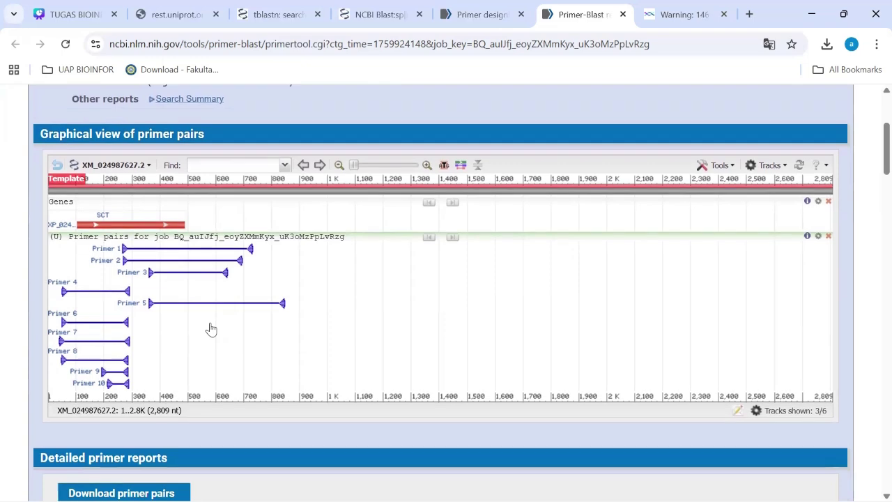
scroll(211, 329, "down", 4)
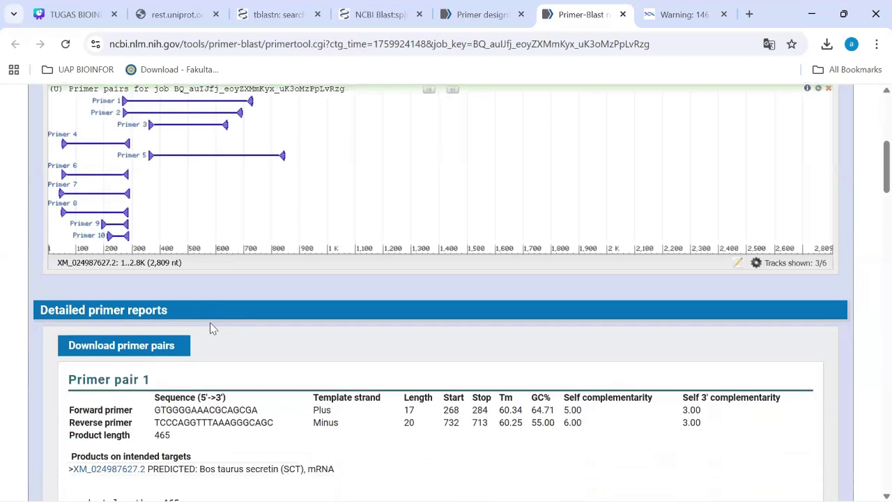
scroll(210, 322, "down", 2)
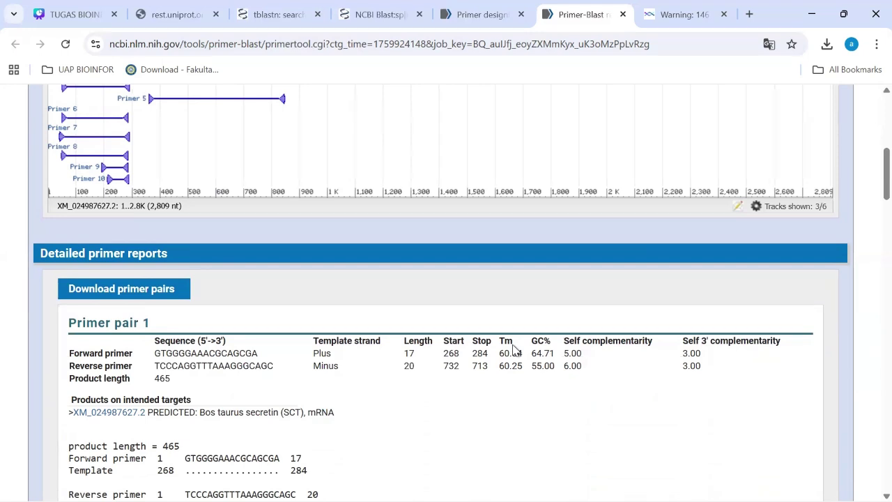
Step: Review the detailed reports of the remaining primer pairs and compare them with the graphical view of primer pairs
scroll(516, 350, "down", 1)
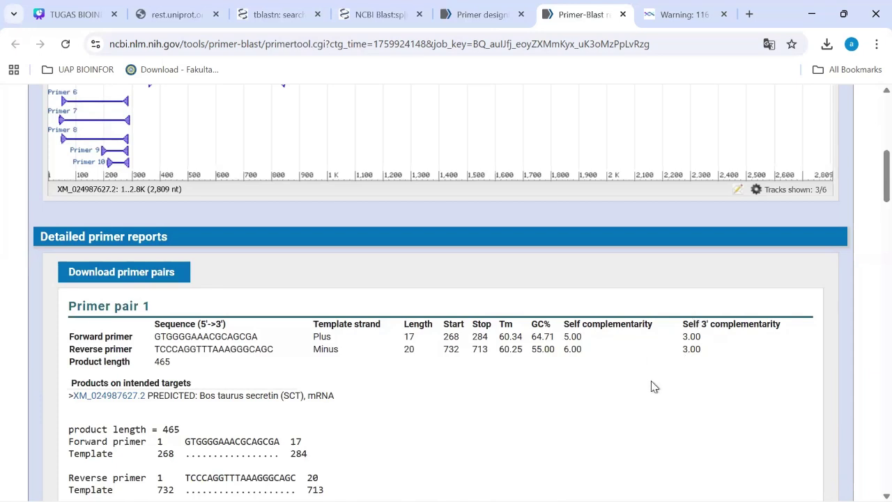
scroll(397, 377, "down", 6)
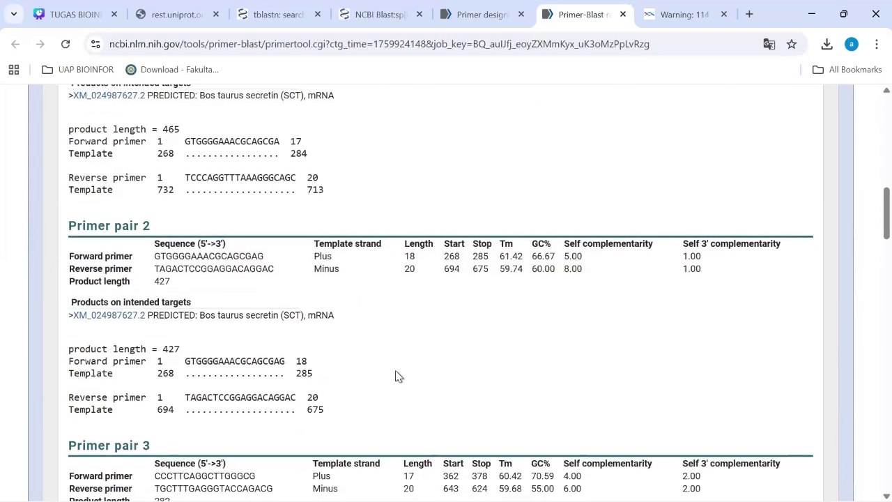
scroll(282, 396, "down", 6)
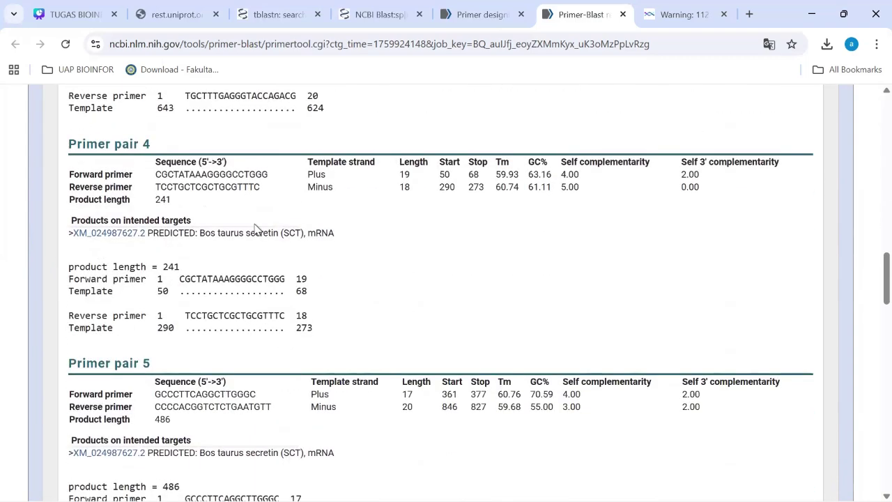
scroll(235, 400, "down", 5)
scroll(244, 398, "down", 12)
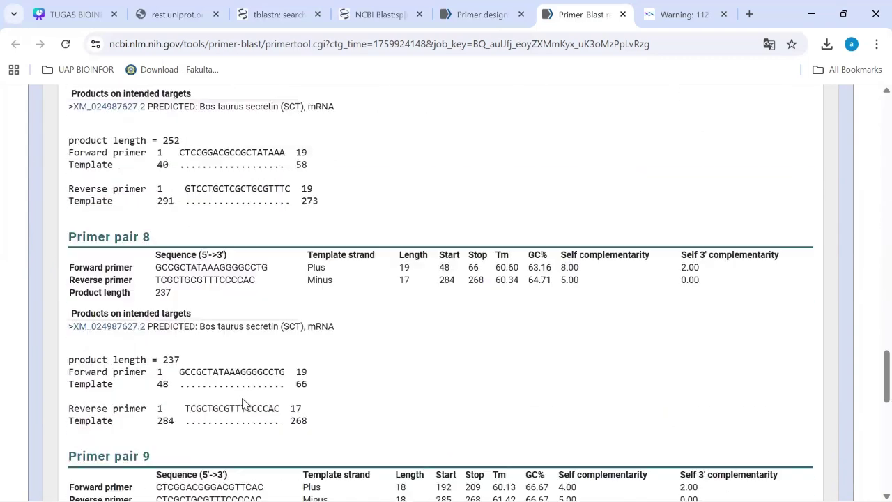
scroll(243, 399, "up", 20)
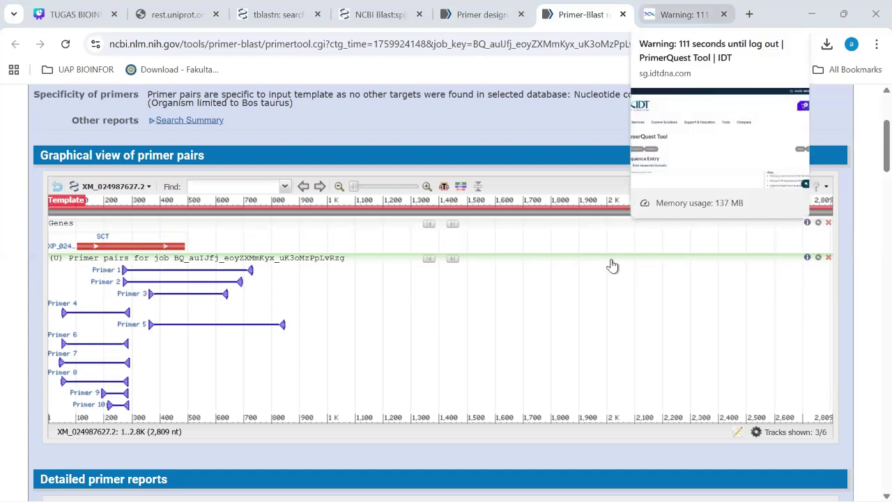
Step: Switch to the IDT PrimerQuest Tool and paste the sequence from the downloaded seqdump (3).txt file into the manual sequence entry
key("ctrl+Tab")
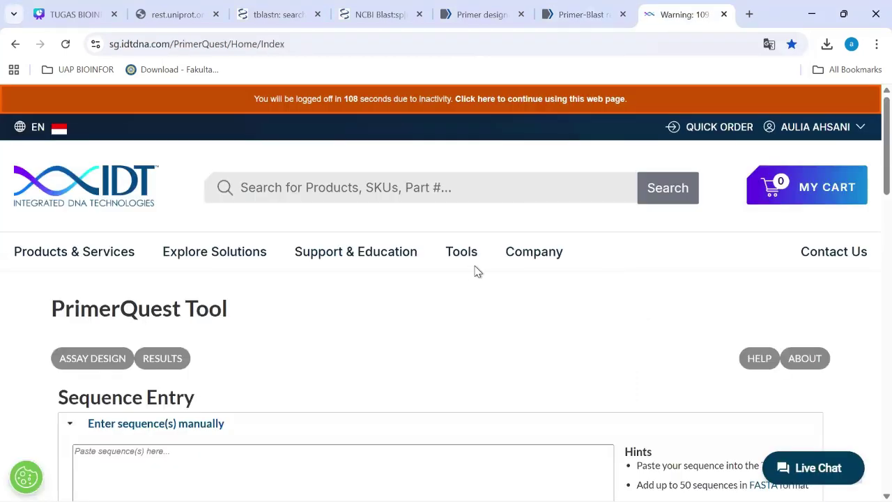
left_click(470, 271)
scroll(470, 270, "down", 1)
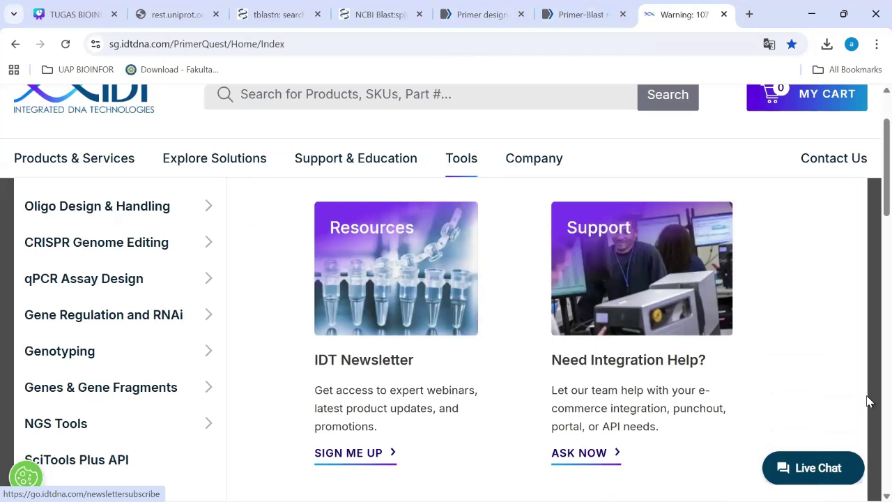
scroll(534, 403, "down", 1)
scroll(534, 402, "down", 1)
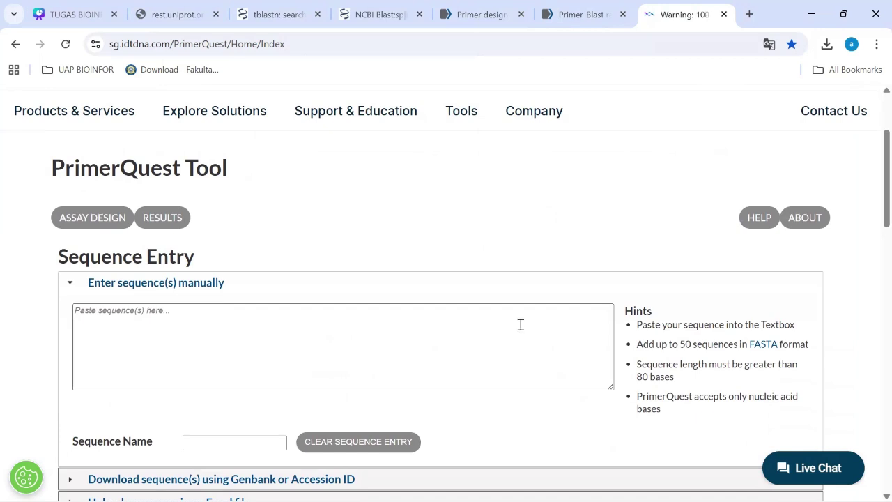
left_click(826, 46)
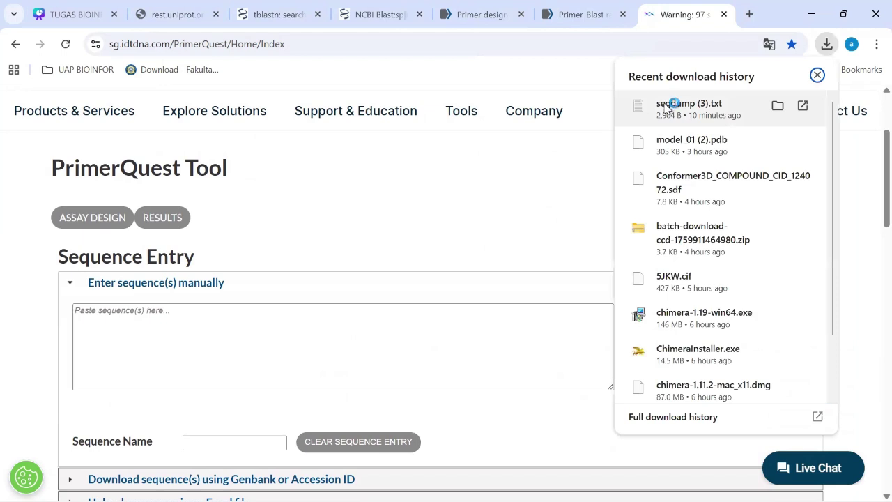
left_click(666, 108)
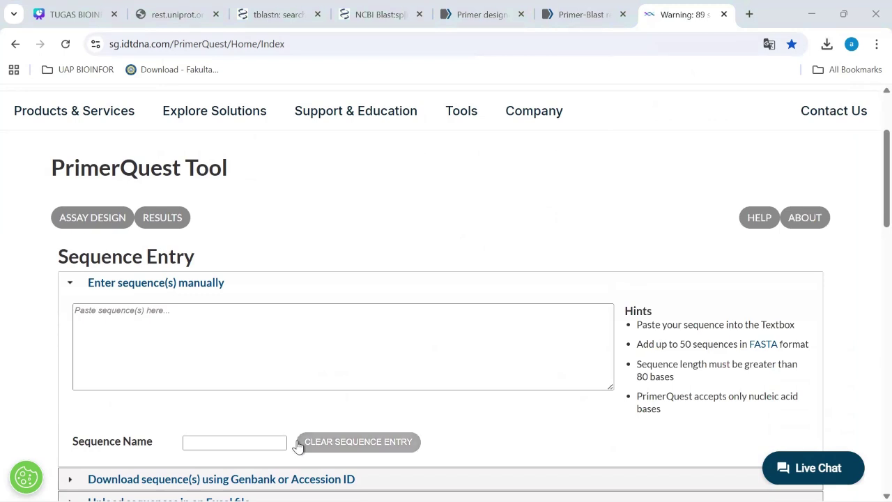
left_click(77, 339)
key("ctrl+v")
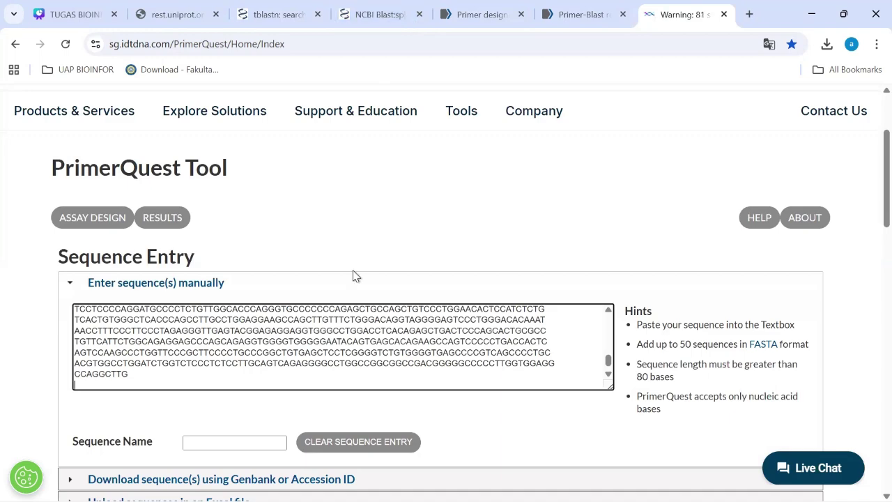
Step: Show the custom design parameters and review the General PCR task settings and reaction conditions
scroll(354, 275, "down", 1)
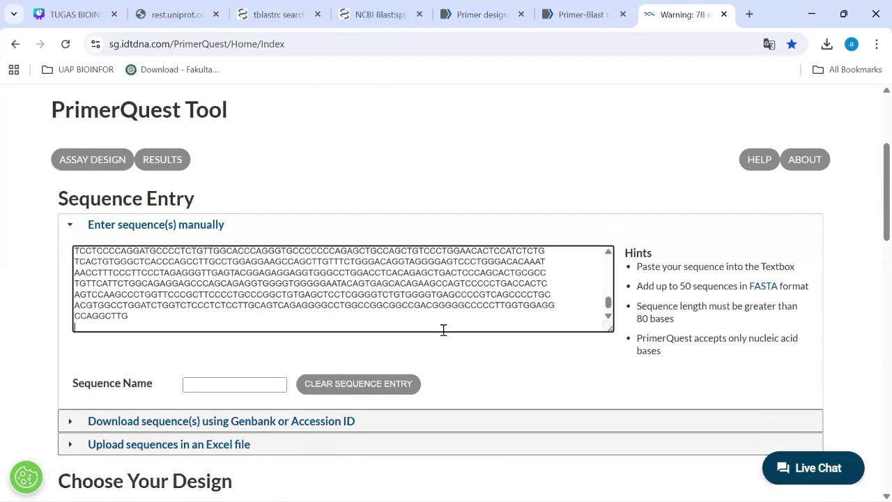
scroll(443, 328, "down", 1)
scroll(443, 330, "down", 1)
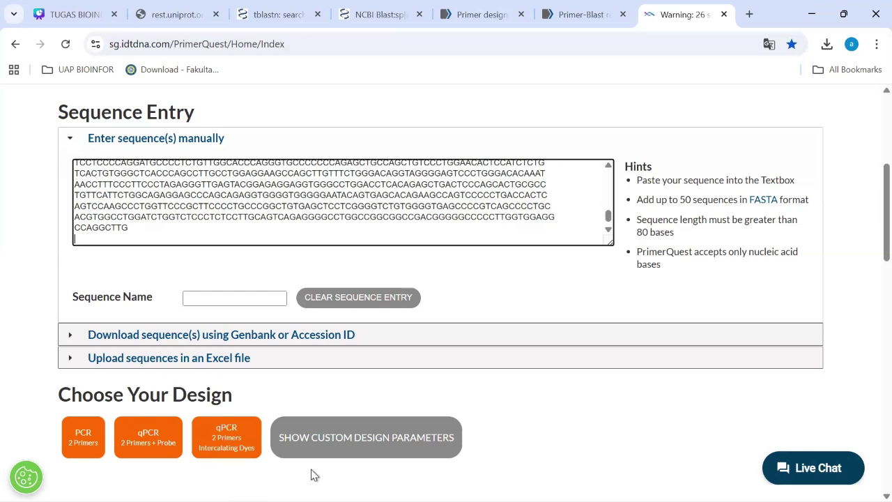
left_click(381, 457)
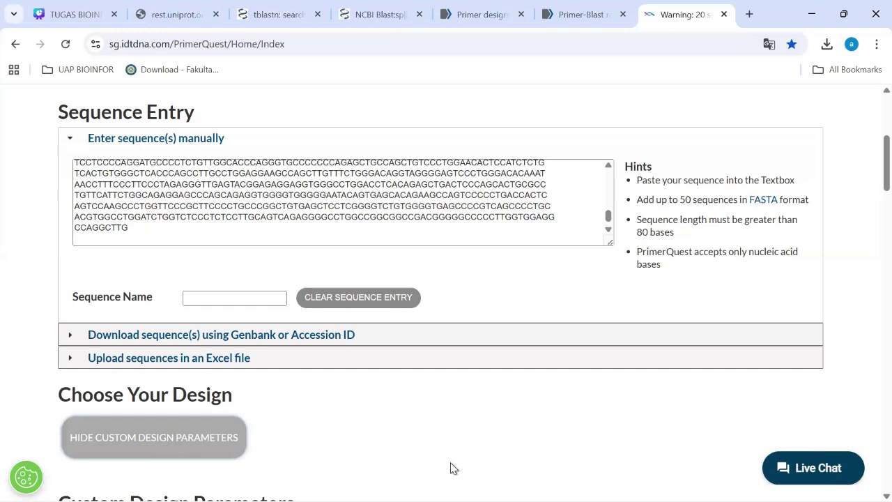
scroll(450, 468, "down", 5)
scroll(450, 468, "down", 1)
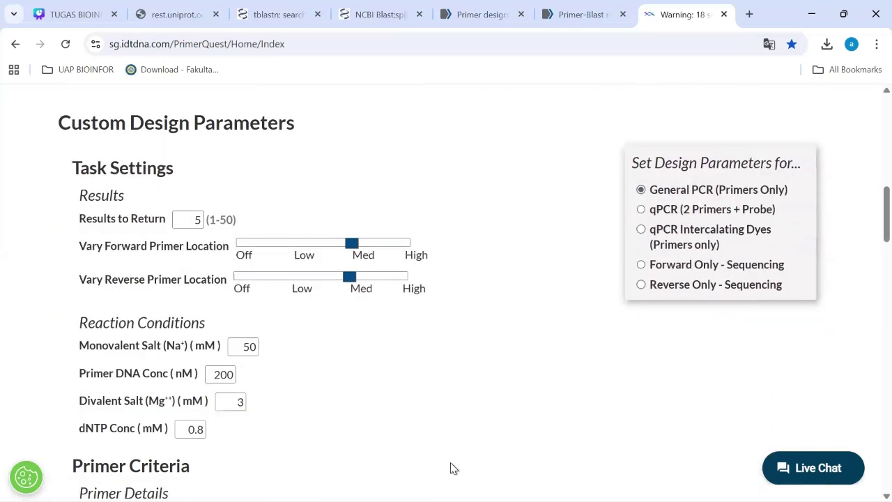
scroll(383, 352, "down", 2)
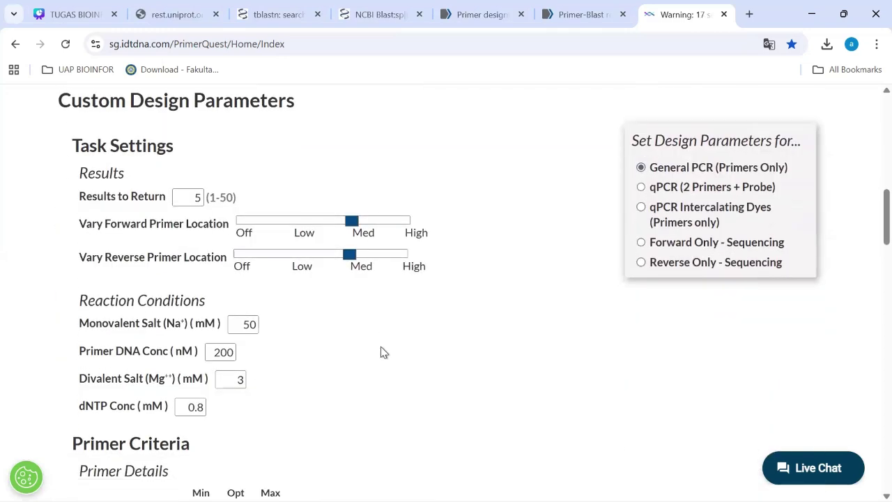
Step: Set the 3' GC clamp to 2 nt in the primer criteria and run the assay design
scroll(253, 383, "down", 4)
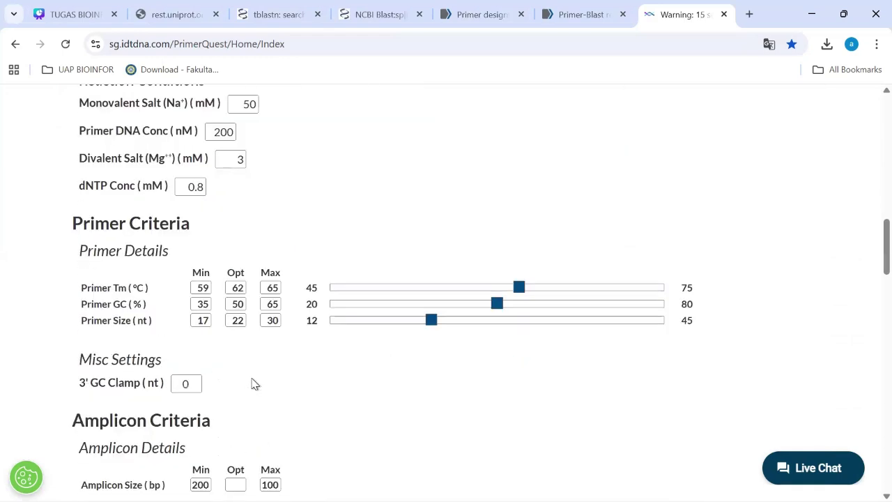
left_click(196, 305)
left_click(196, 305)
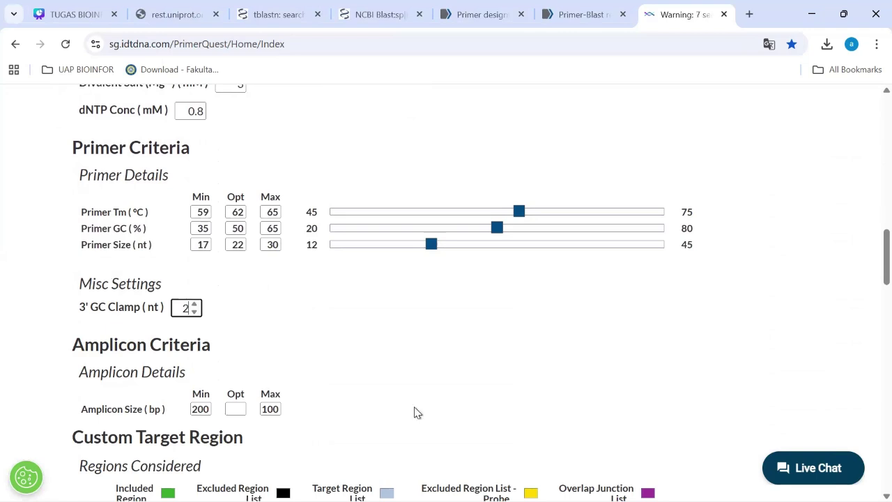
scroll(414, 412, "down", 10)
left_click(416, 305)
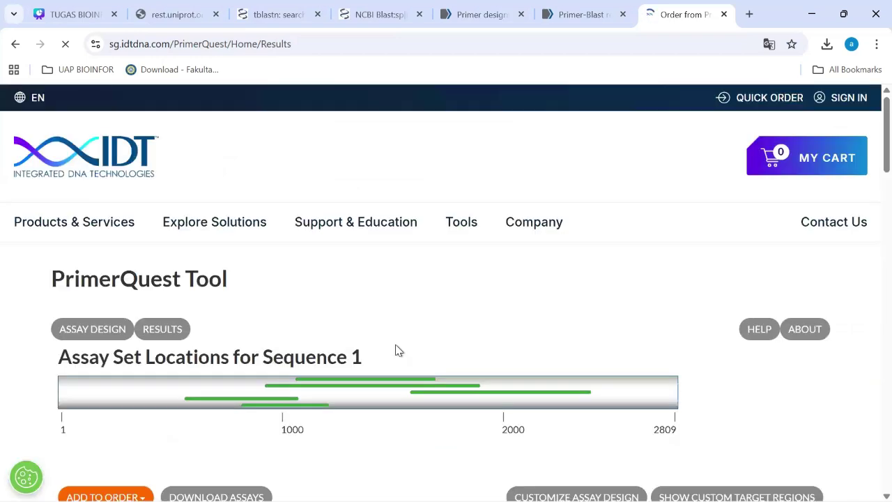
Step: Examine the assay set locations and compare the five primer sets by amplicon length, Tm and GC%
scroll(396, 350, "down", 1)
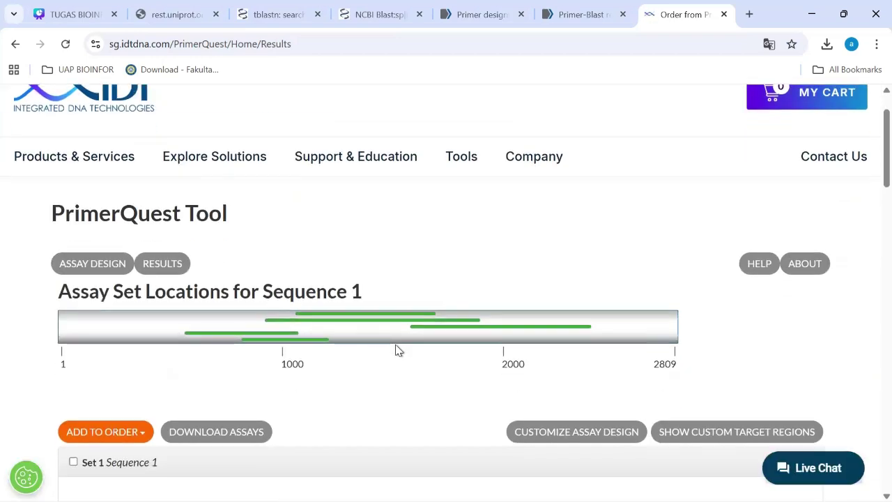
scroll(395, 350, "down", 3)
scroll(395, 350, "down", 8)
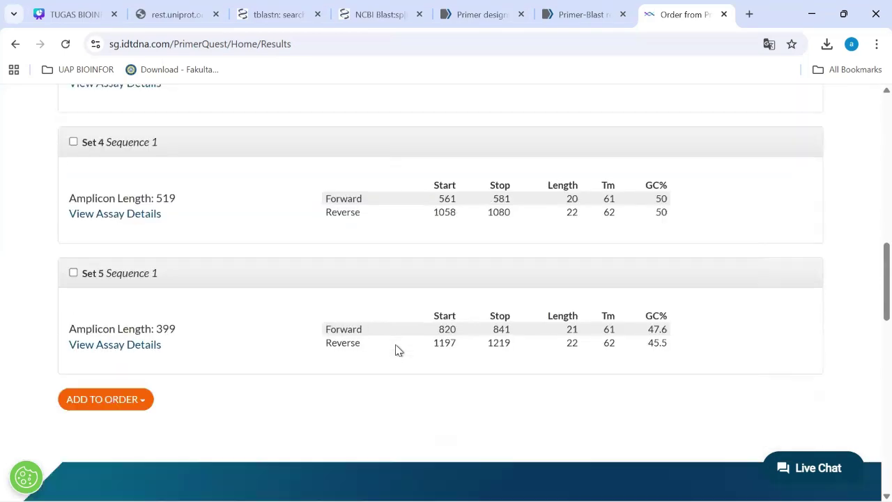
scroll(396, 350, "up", 8)
scroll(395, 349, "up", 2)
scroll(320, 281, "down", 3)
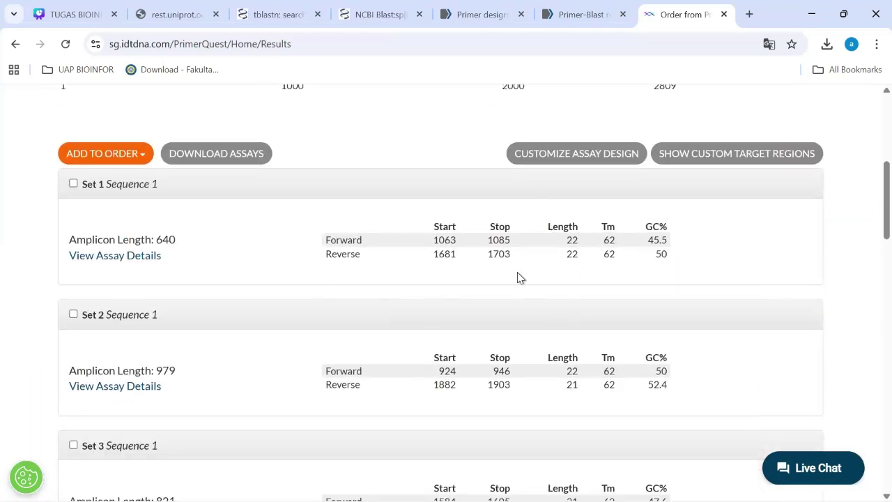
scroll(529, 300, "up", 2)
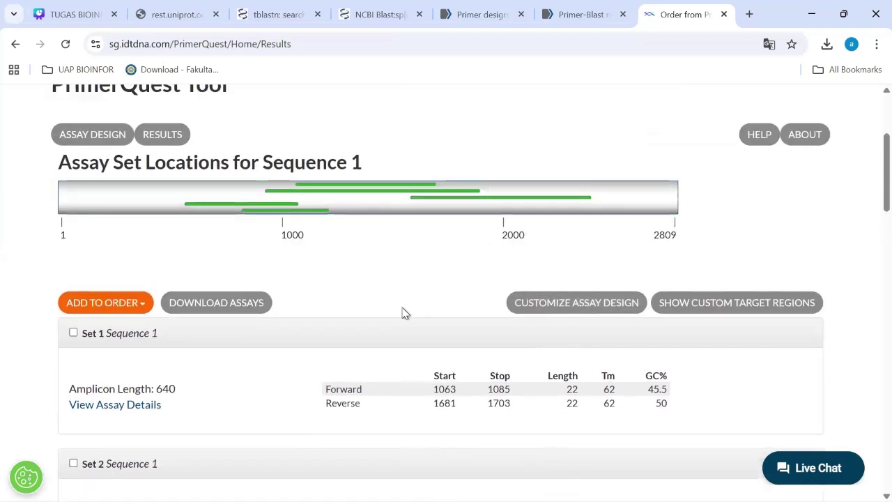
scroll(404, 313, "down", 1)
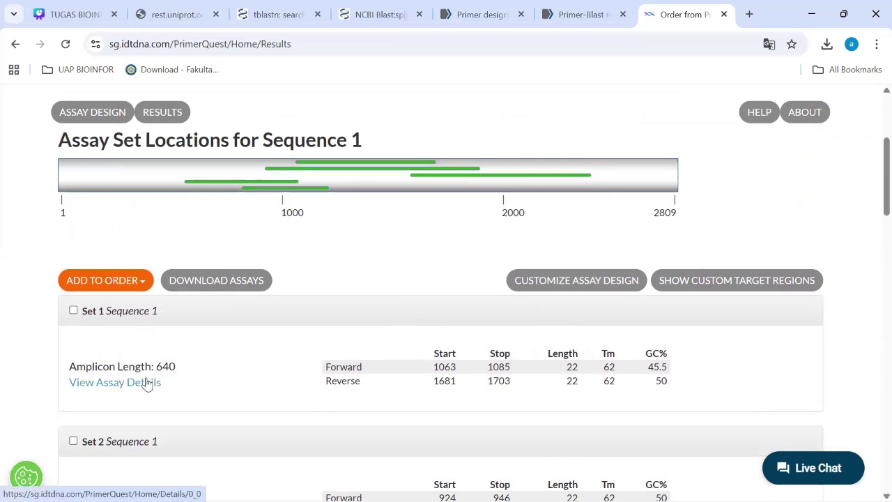
scroll(174, 380, "down", 1)
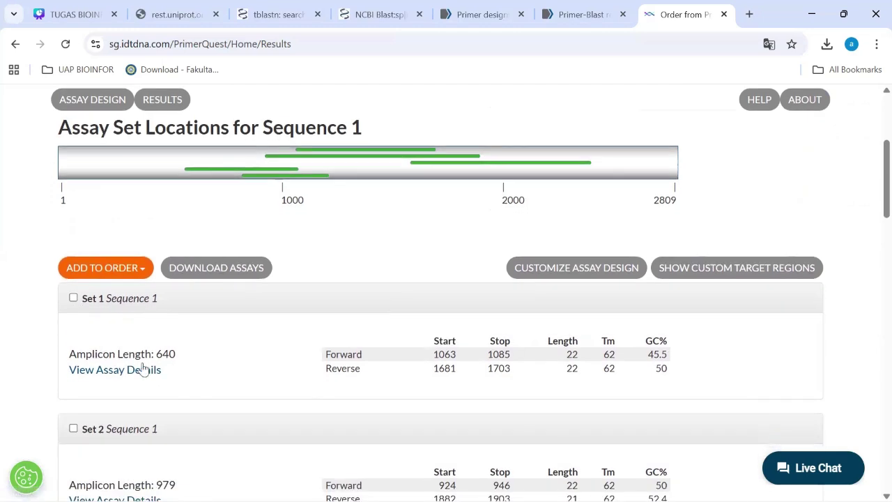
Step: Open the assay details of Set 1 and inspect where its forward and reverse primers lie in the sequence
left_click(104, 371)
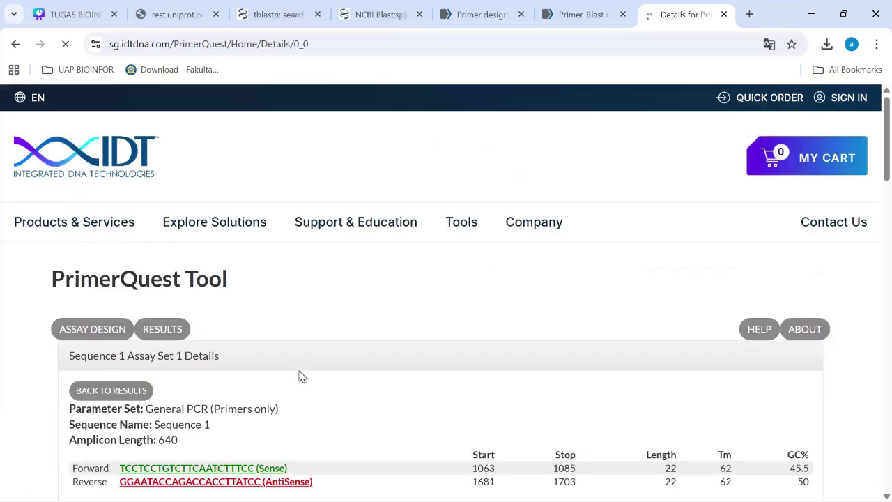
scroll(299, 375, "down", 3)
scroll(343, 335, "down", 5)
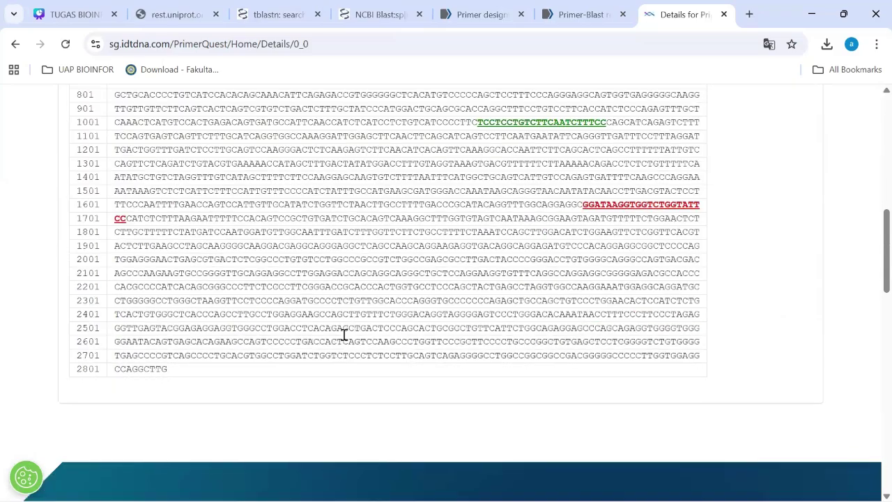